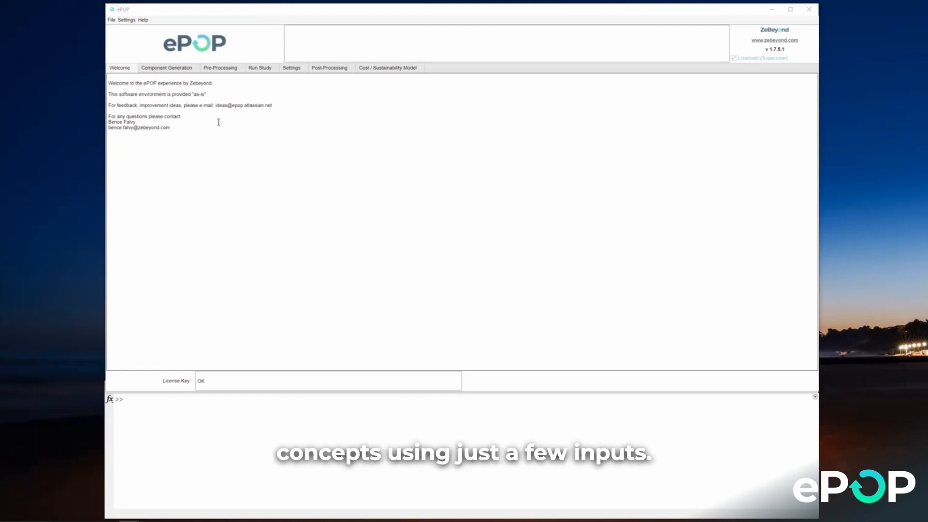
Step: Launch the TGEN transmission generator from the transmission component generation area
click(166, 71)
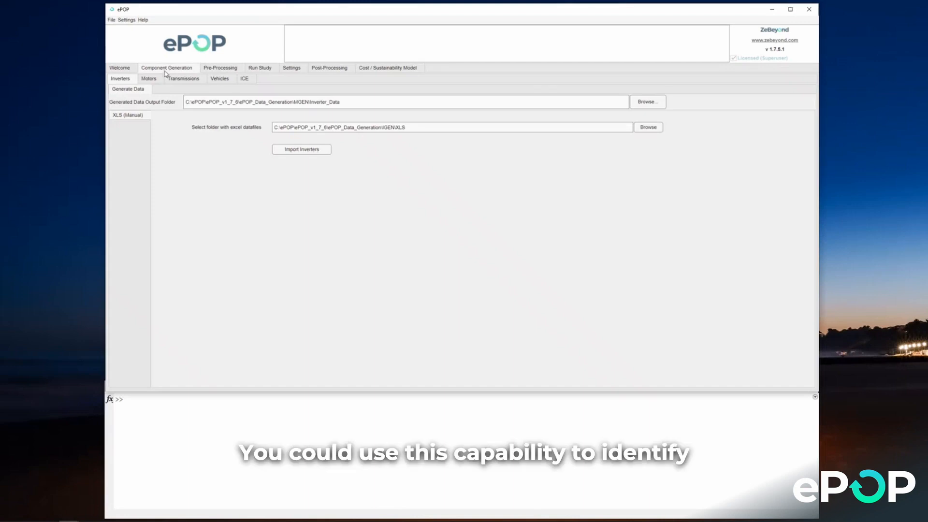
click(176, 83)
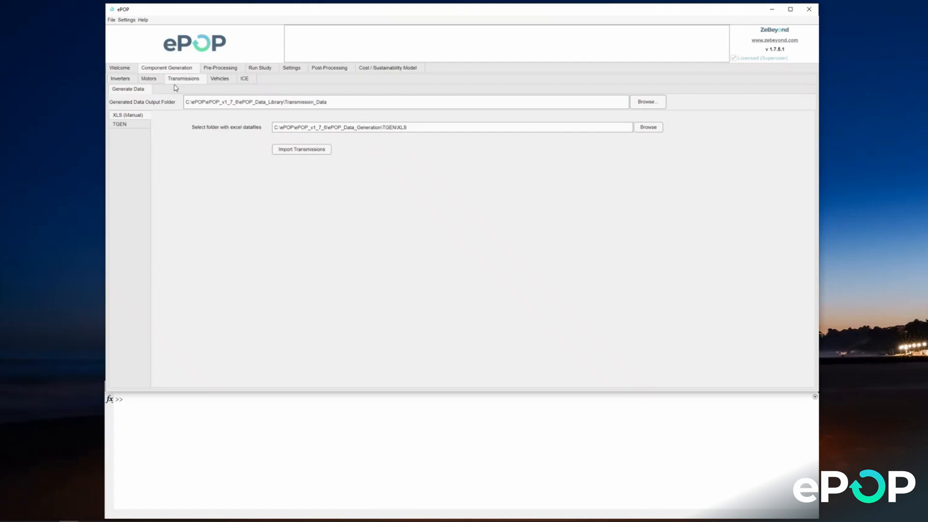
click(142, 128)
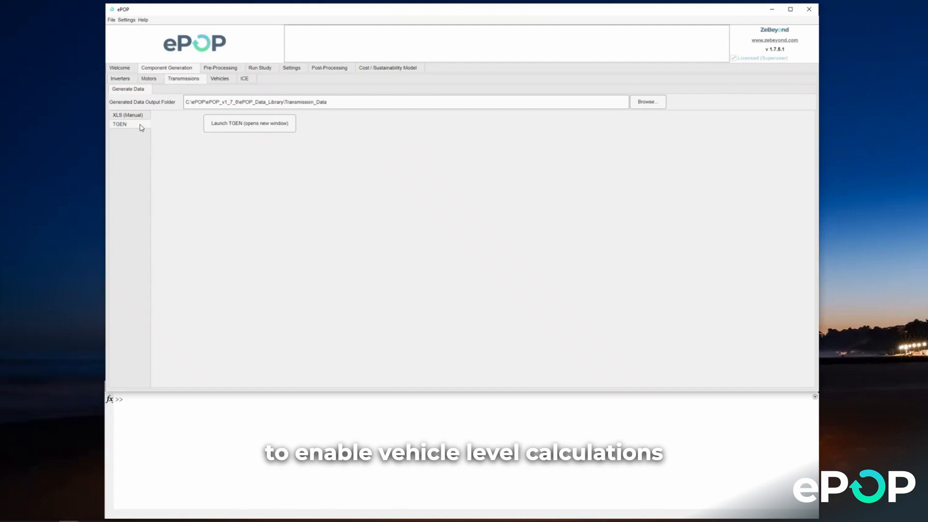
click(226, 125)
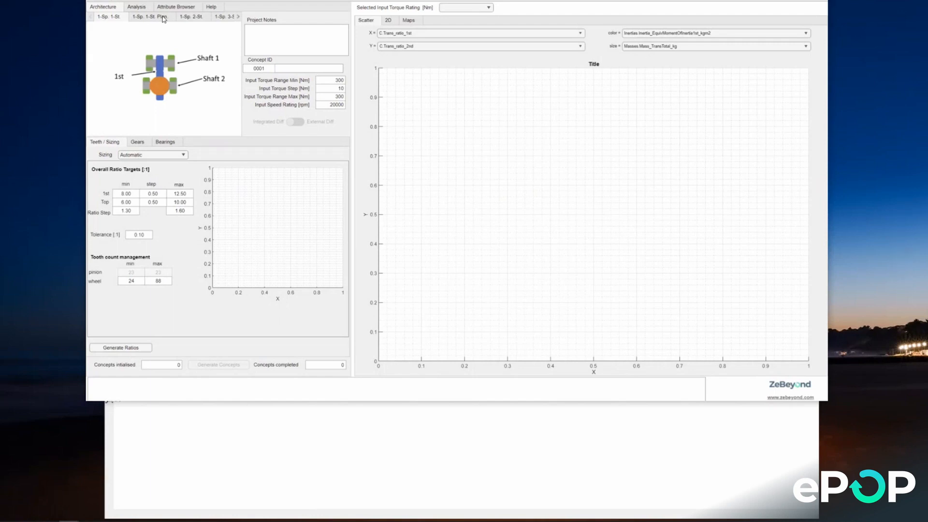
Step: Compare the 1-speed 2-stage, 1-speed 3-stage and 2-speed 2-stage layouts, and select the 1-speed 2-stage architecture
click(192, 17)
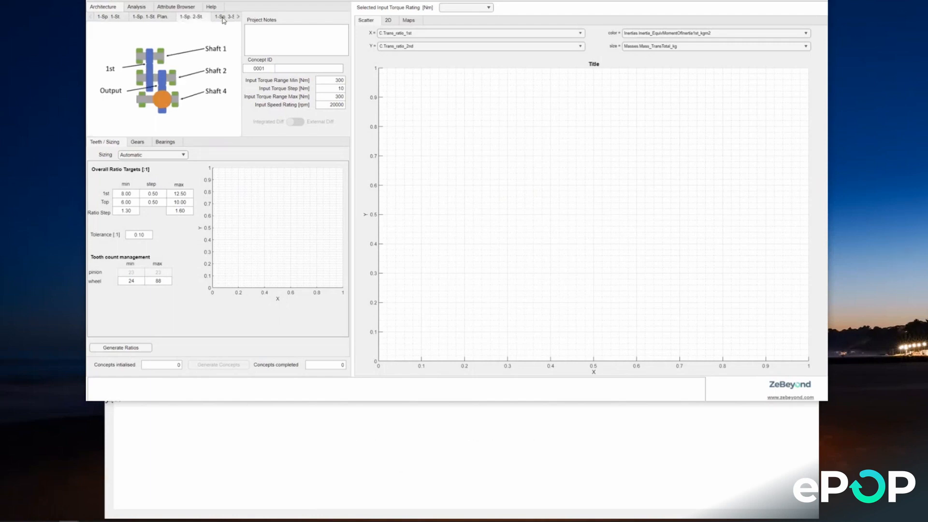
click(223, 18)
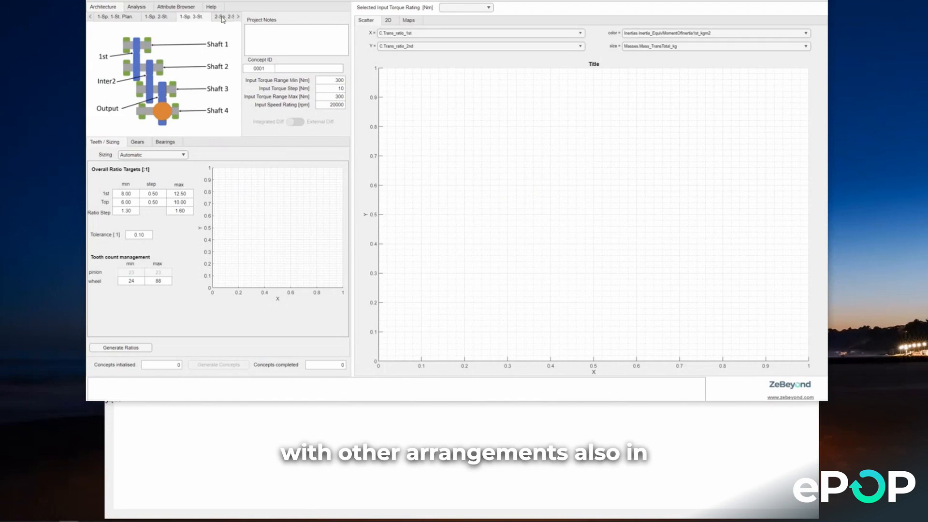
click(223, 18)
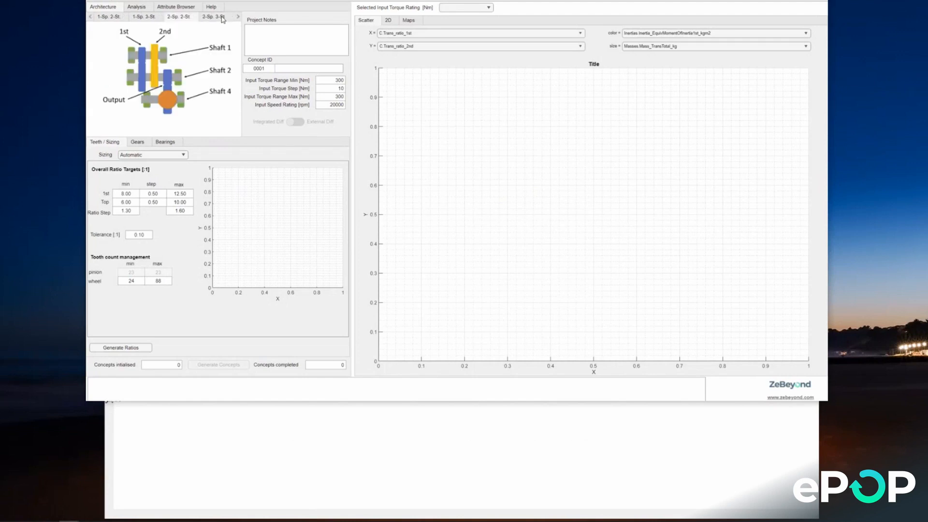
click(111, 19)
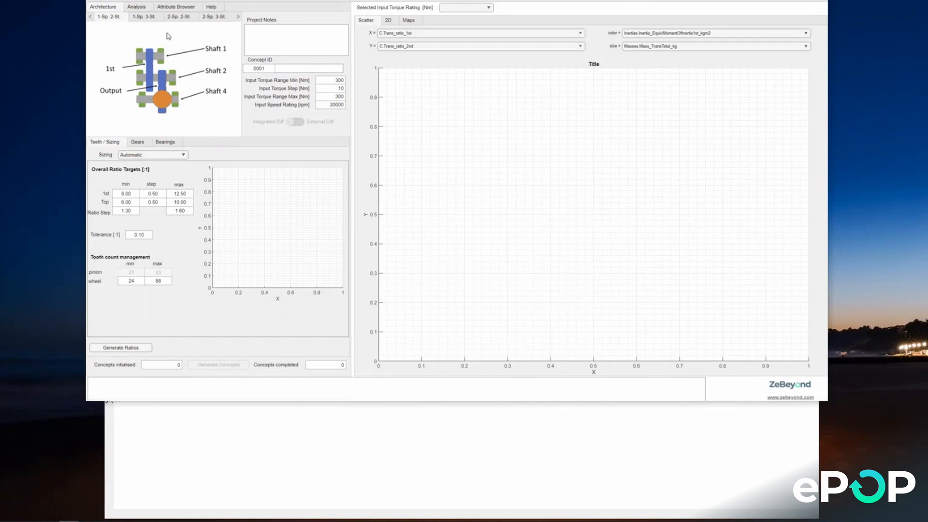
Step: Set the minimum and maximum input torque to 240 Nm and the input speed rating to 16000 rpm
double_click(338, 79)
text(240)
double_click(338, 104)
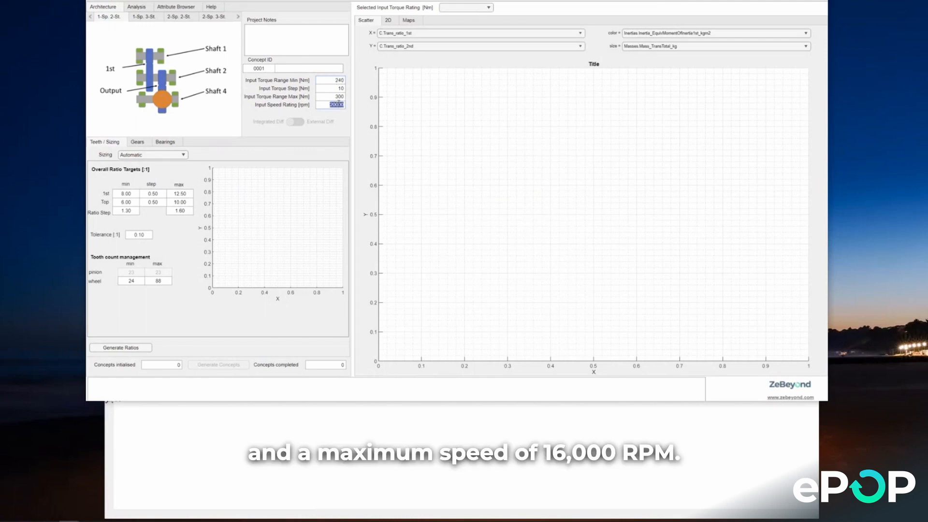
text(16000)
double_click(329, 96)
text(2)
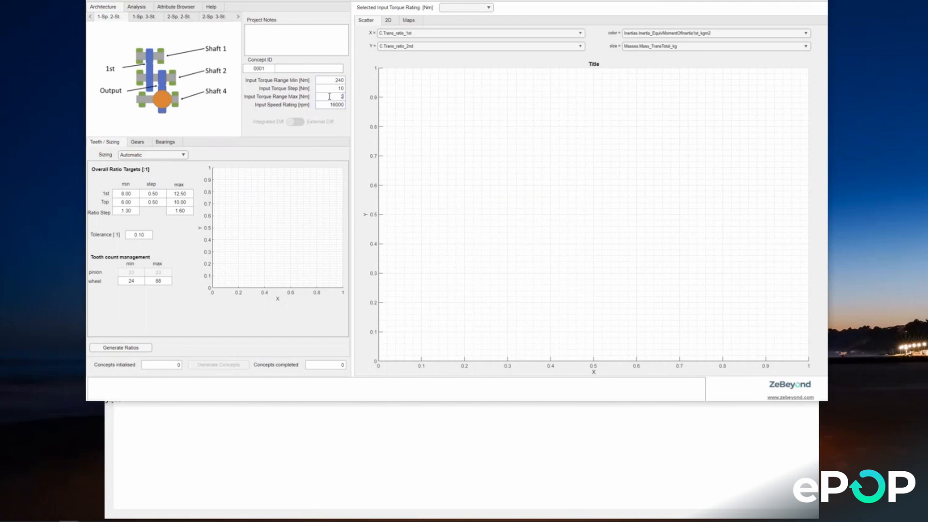
text(40)
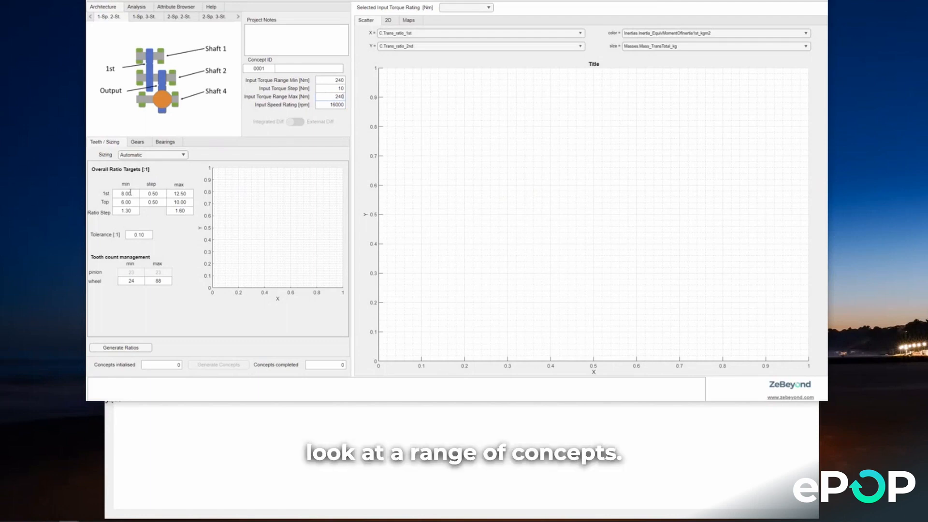
Step: Set the 1st overall ratio target to a minimum of 10 and maximum of 11, and the Top maximum to 10
double_click(130, 194)
text(1)
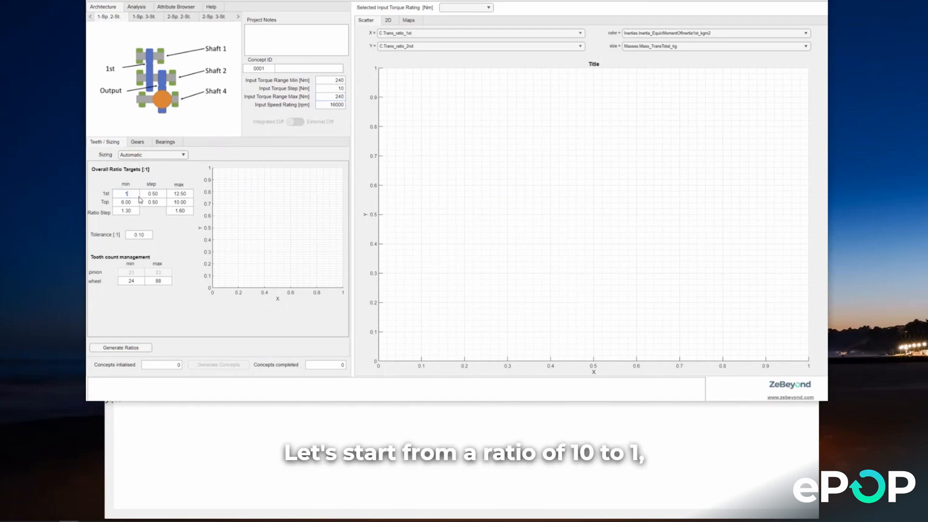
text(0)
click(158, 195)
double_click(175, 194)
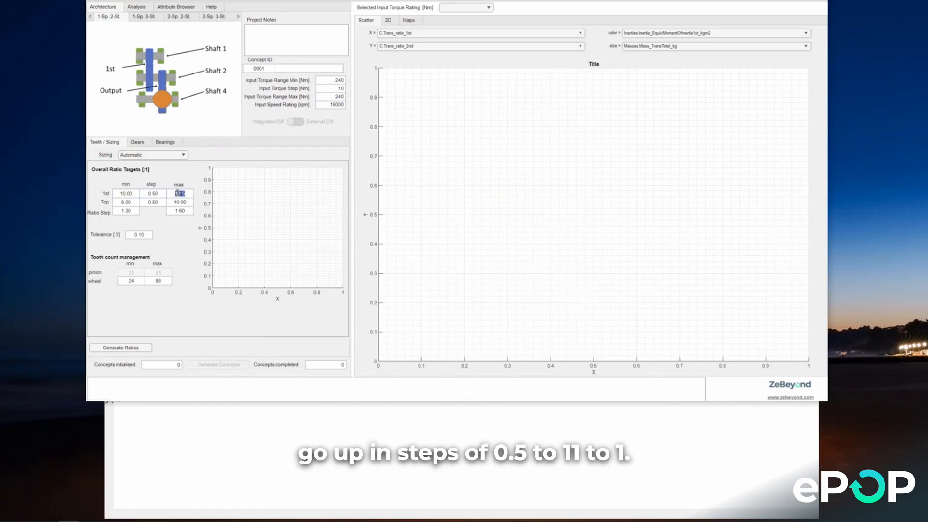
text(11)
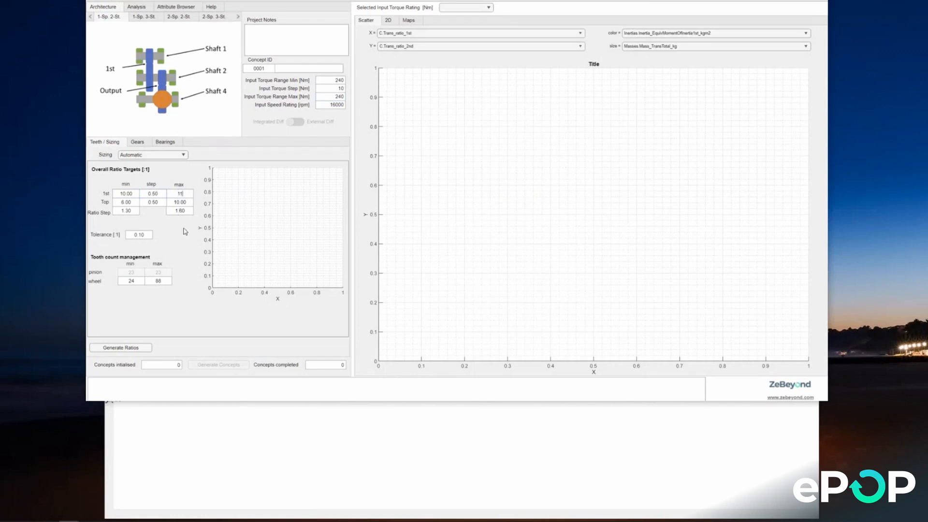
double_click(180, 202)
text(10)
Step: Generate the ratios for the 10 to 11 target range and inspect the individual points on the ratio plot
click(137, 349)
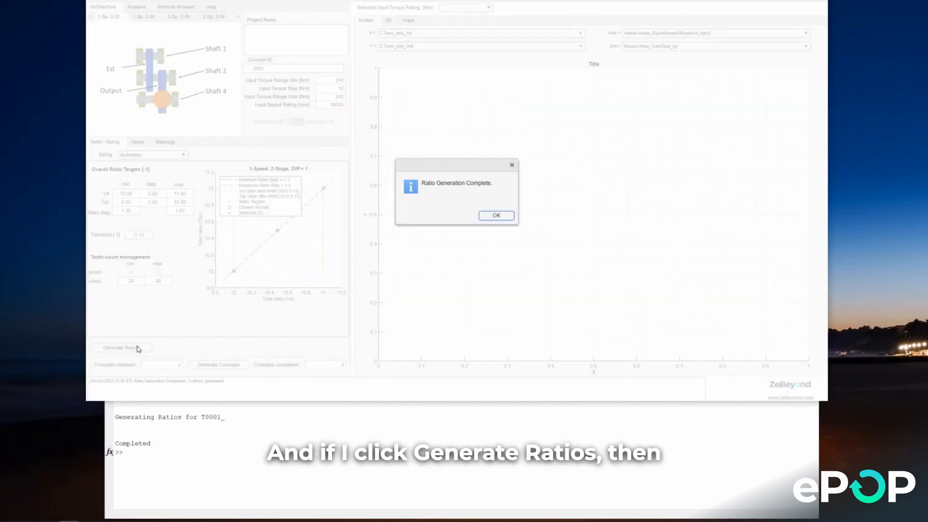
click(489, 216)
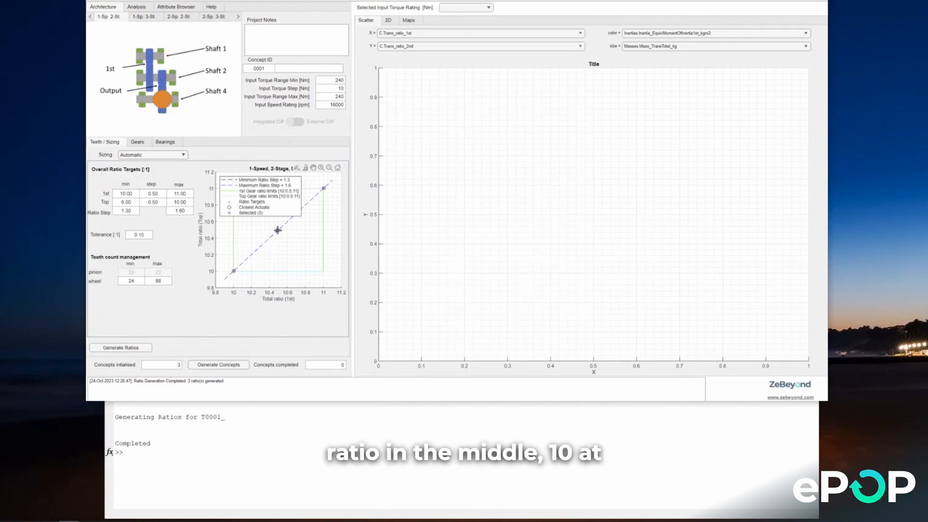
mouse_move(278, 230)
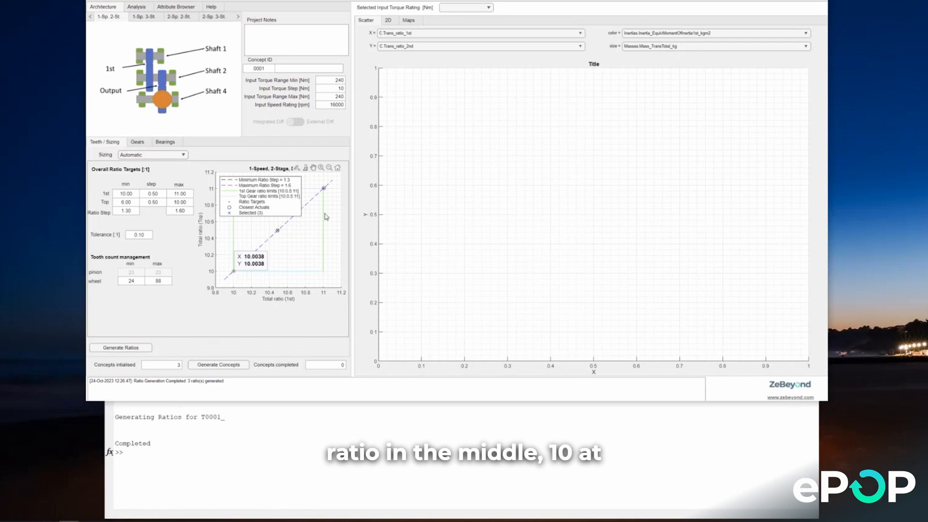
mouse_move(325, 190)
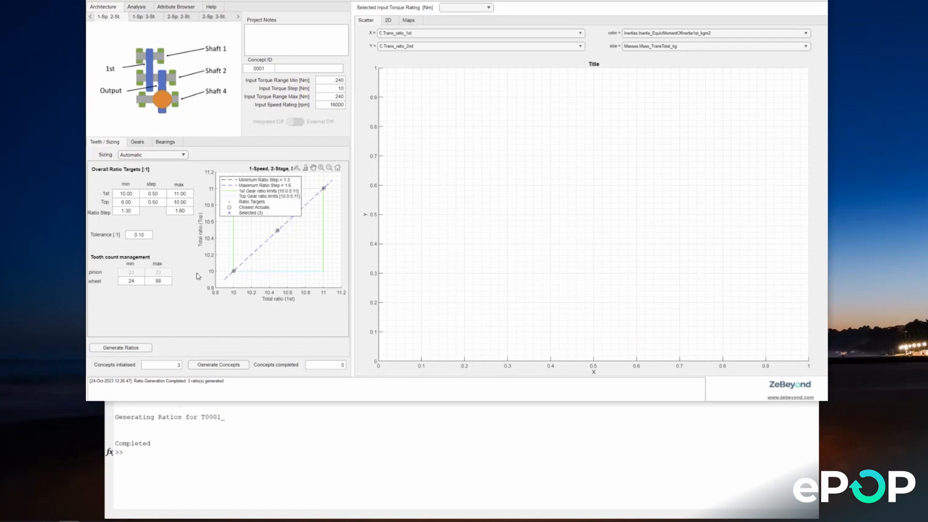
Step: Set the 1st overall ratio target to a minimum of 8 and maximum of 14, with a step of 0.1
double_click(126, 194)
key(BackSpace)
text(8)
double_click(178, 193)
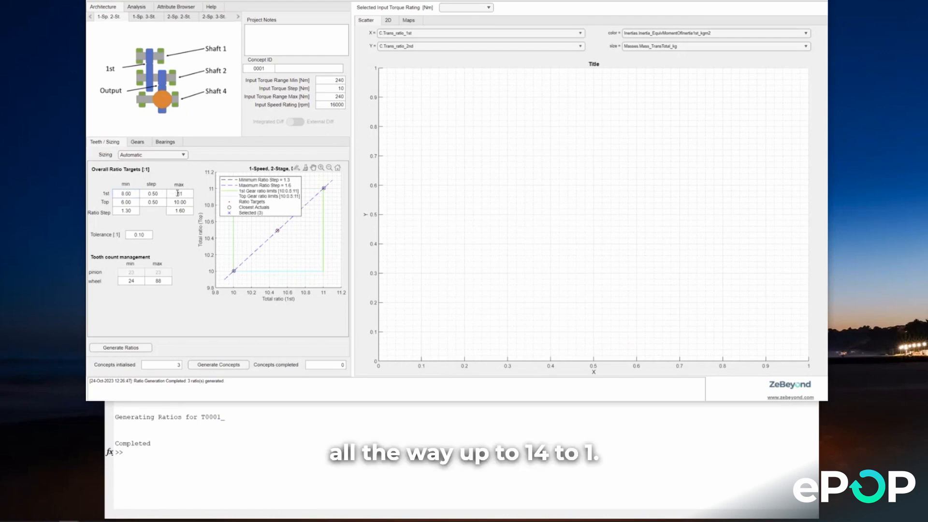
text(14)
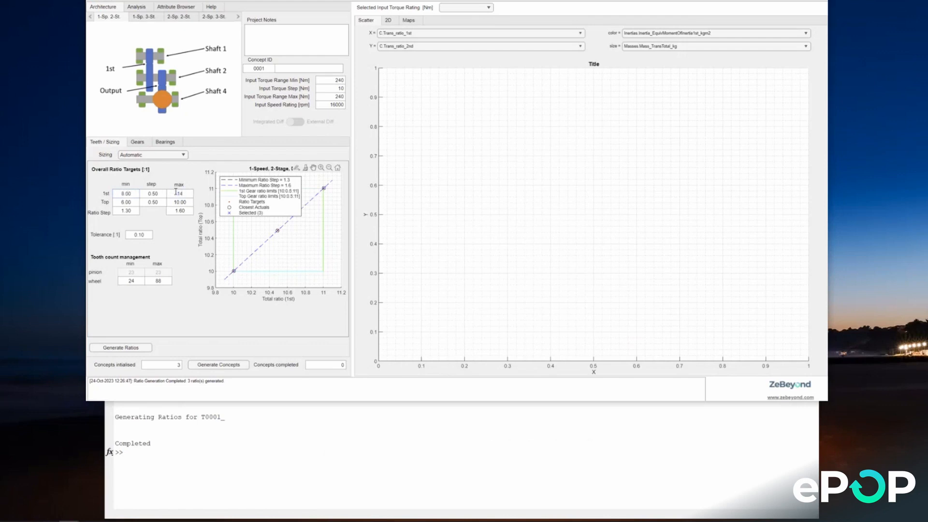
double_click(150, 194)
text(0)
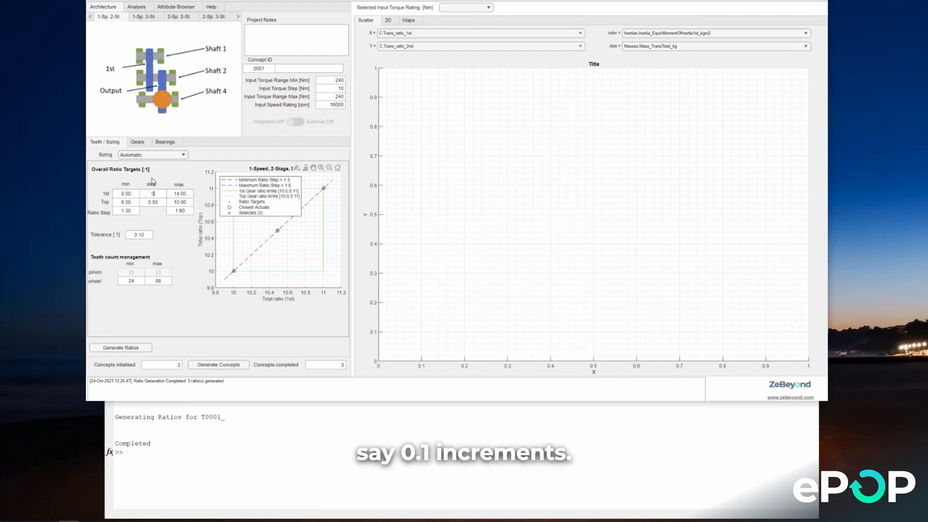
text(.1)
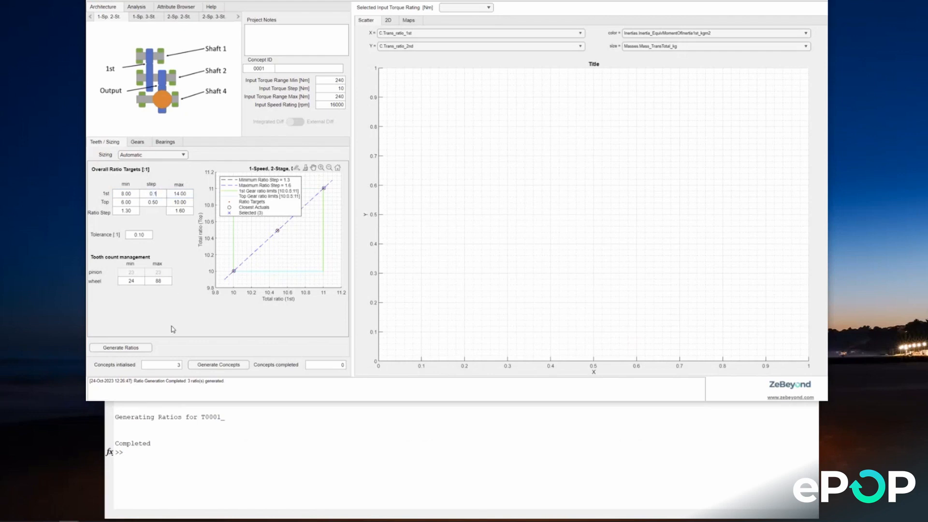
Step: Generate the ratios for the 8 to 14 target range and inspect the resulting ratio plot
click(143, 349)
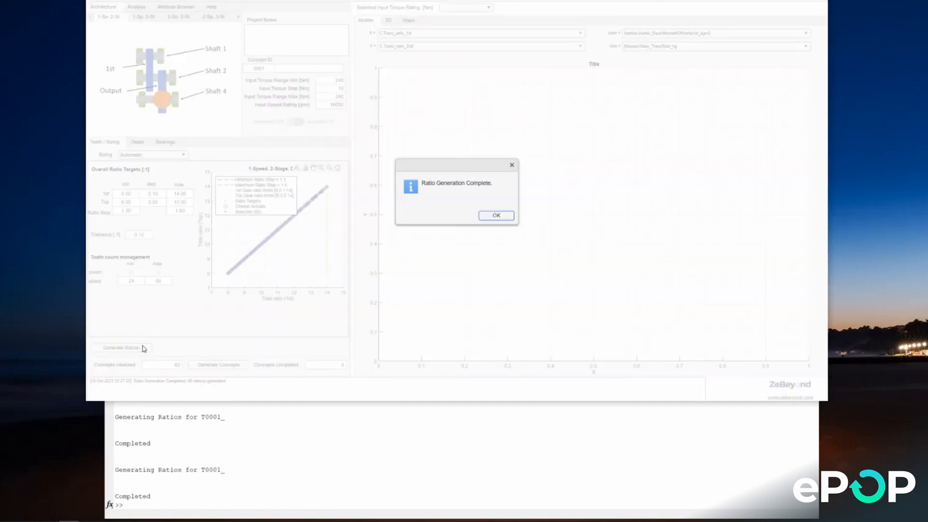
click(491, 217)
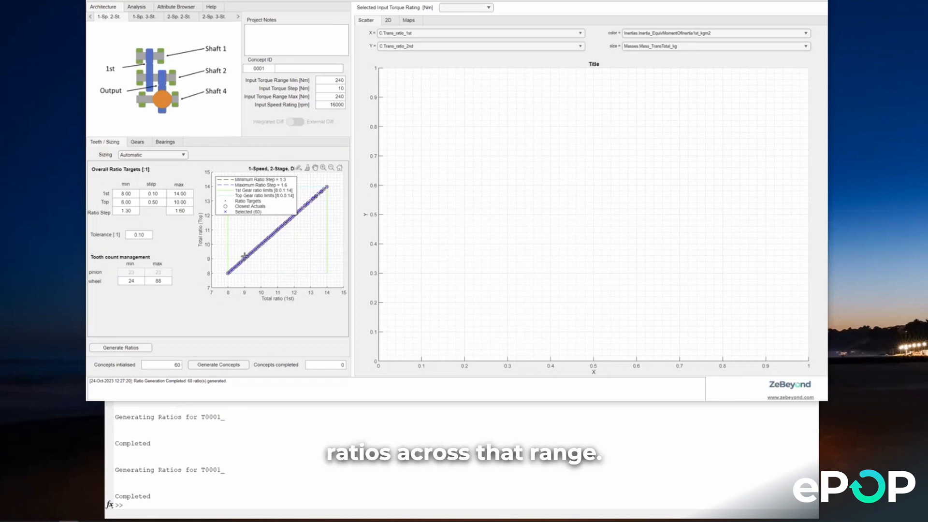
mouse_move(246, 256)
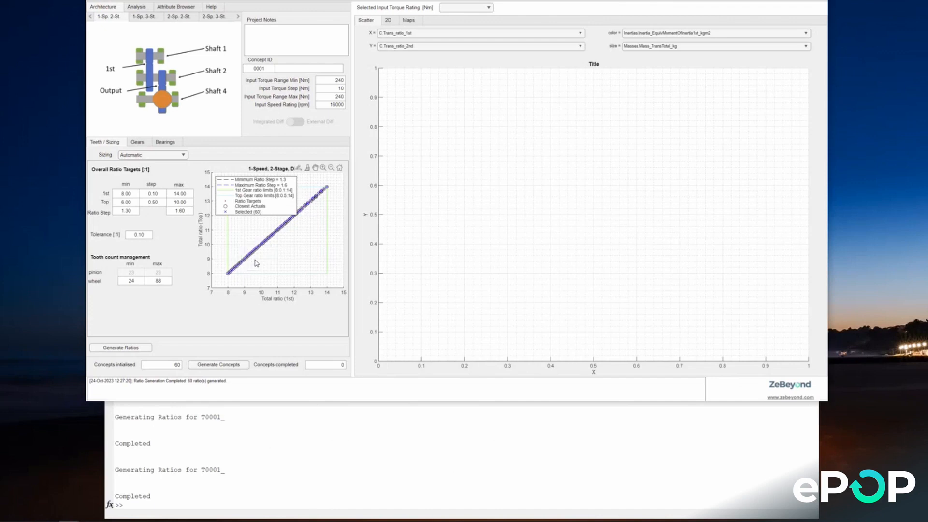
Step: Set the 1st overall ratio target to 9 minimum, 13.5 maximum and 0.5 step, and generate the ratios
click(126, 194)
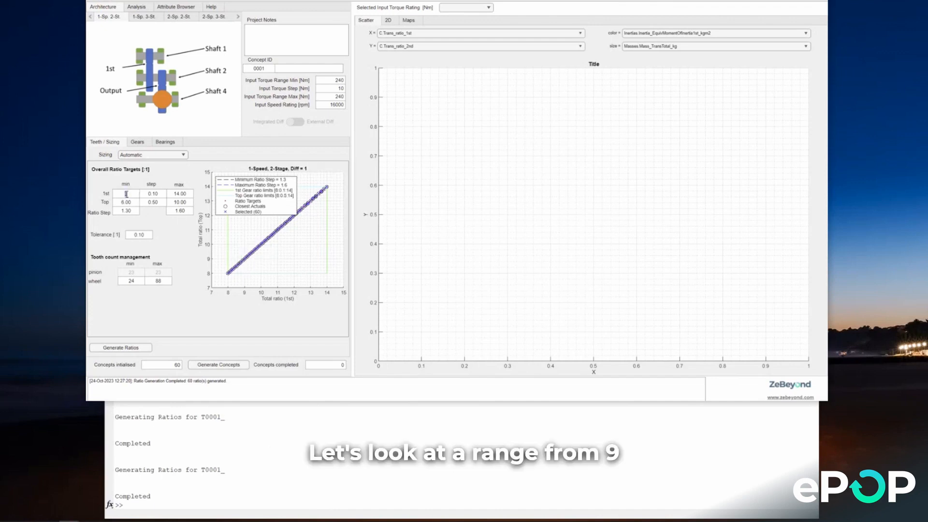
key(BackSpace)
text(9)
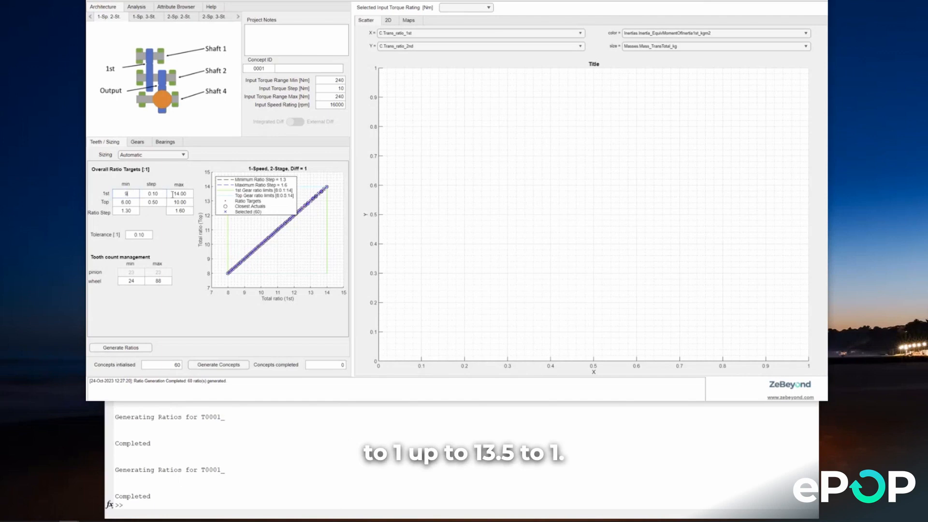
click(179, 193)
text(13)
click(161, 191)
text(0.5)
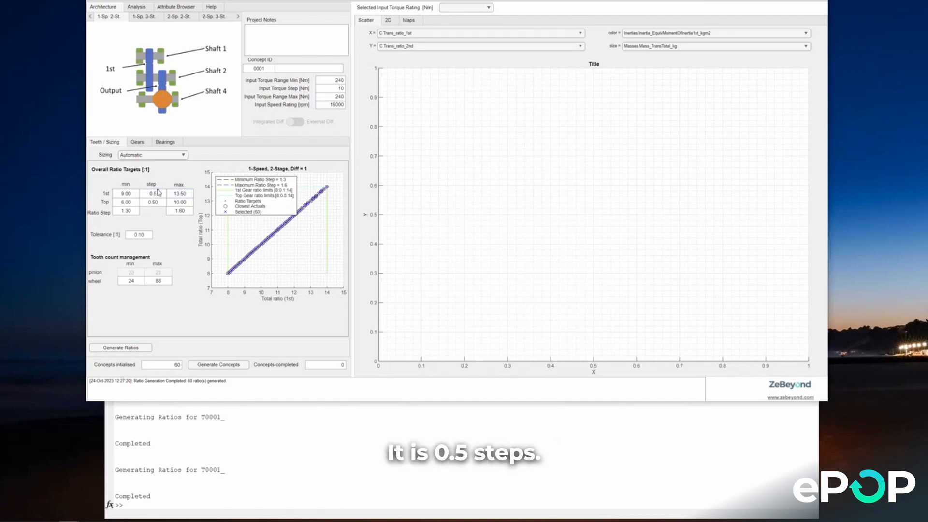
click(143, 349)
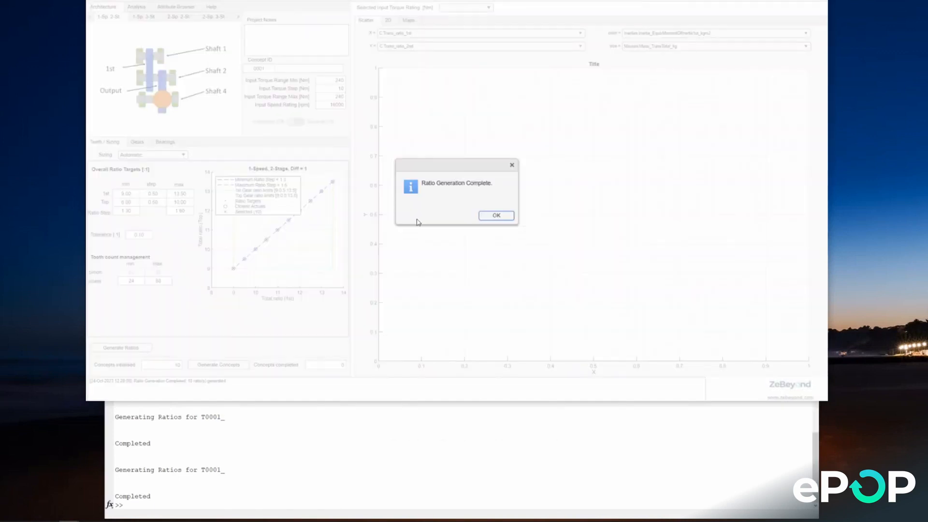
click(496, 216)
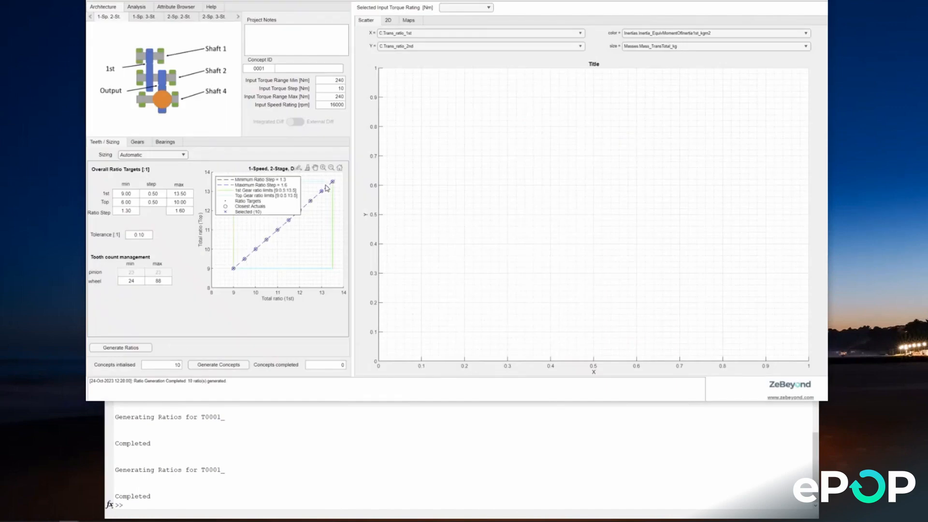
Step: Set the output stage's wheel oil level to 20 % of the radius in the gear parameters
click(144, 143)
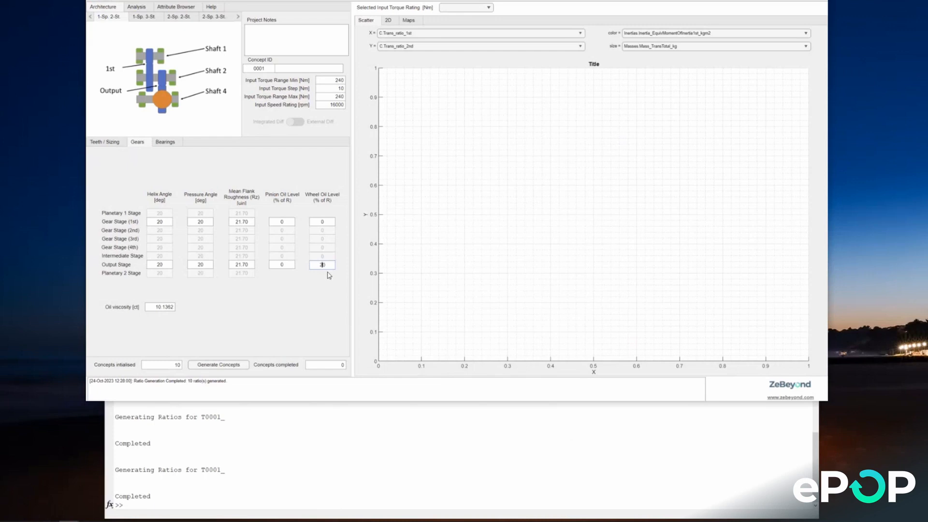
text(2)
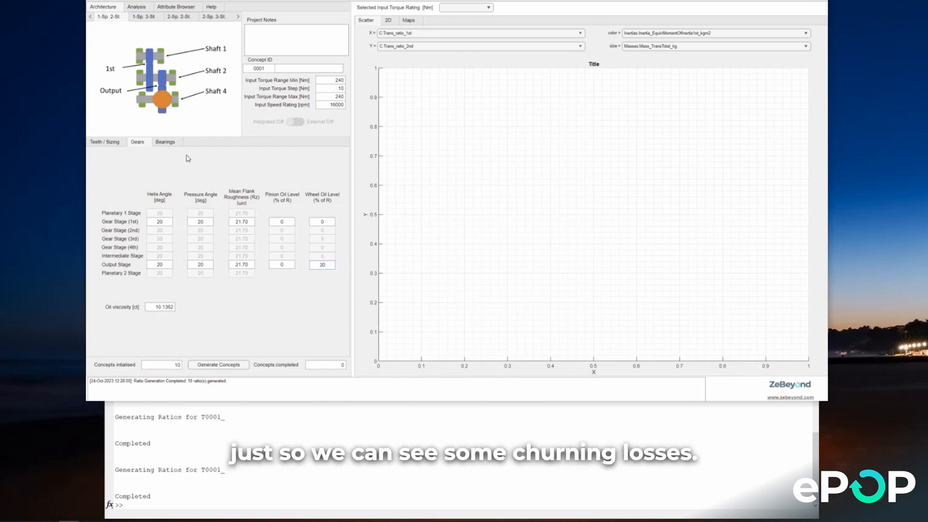
Step: Assign taper roller bearings to Shaft 4 and set their preload to 1000 N
click(177, 145)
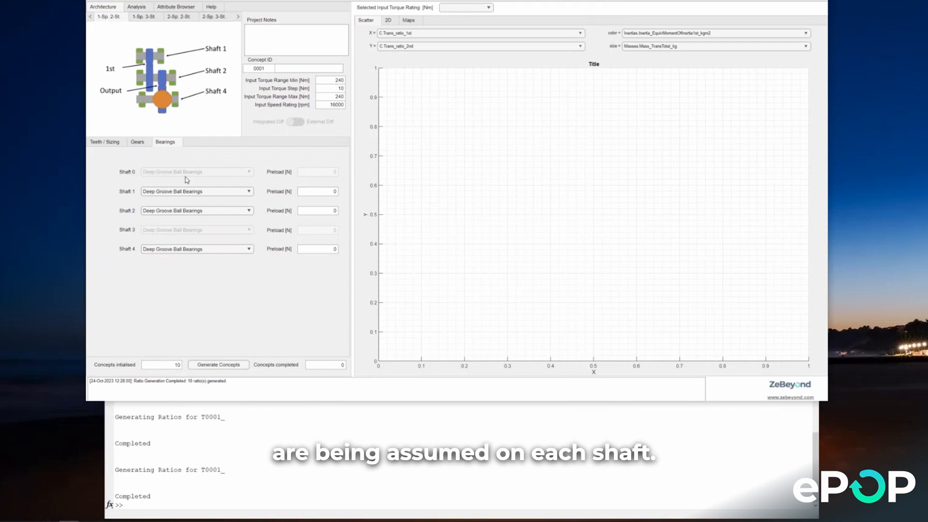
click(158, 251)
click(149, 270)
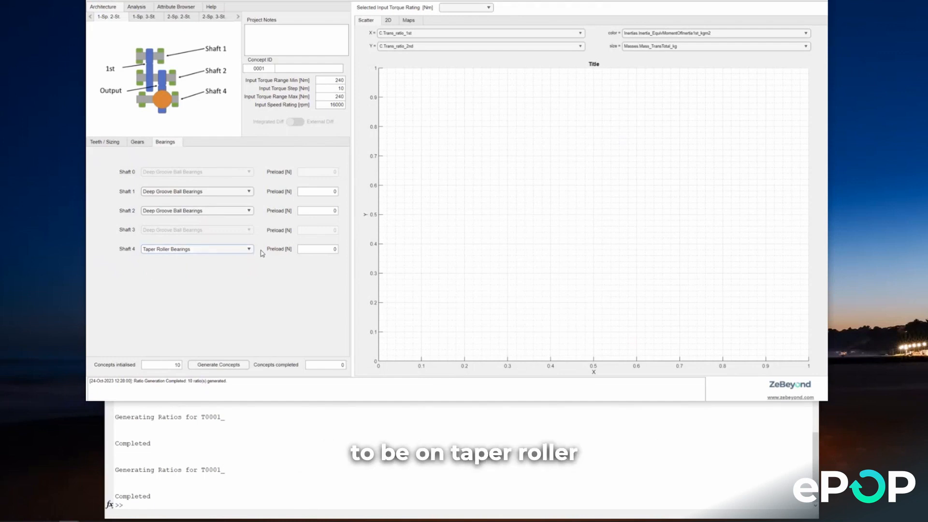
click(323, 252)
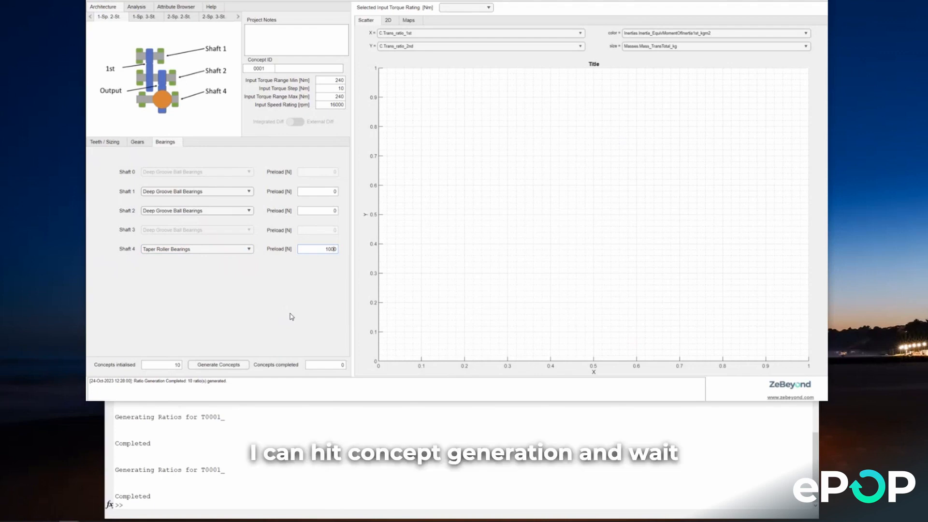
Step: Generate the transmission concepts and display the 2D side-view layout of the generated design
click(236, 364)
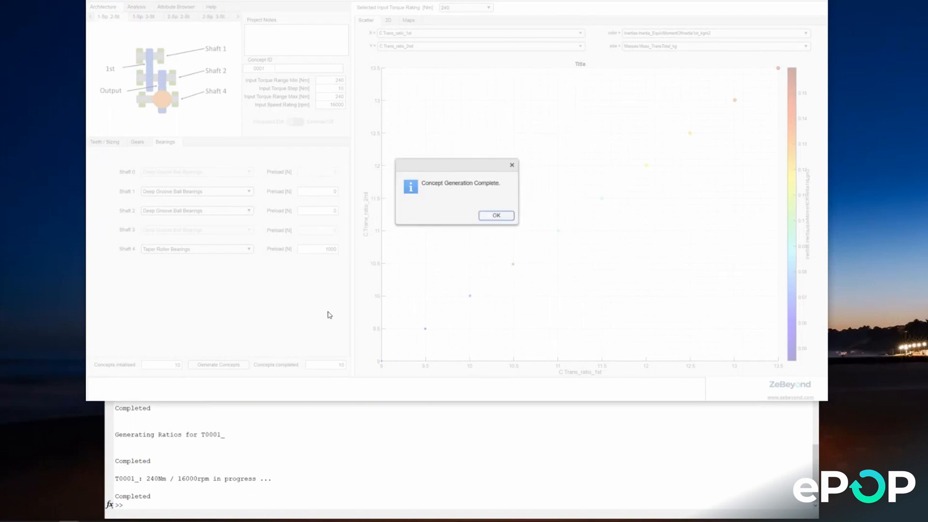
click(499, 216)
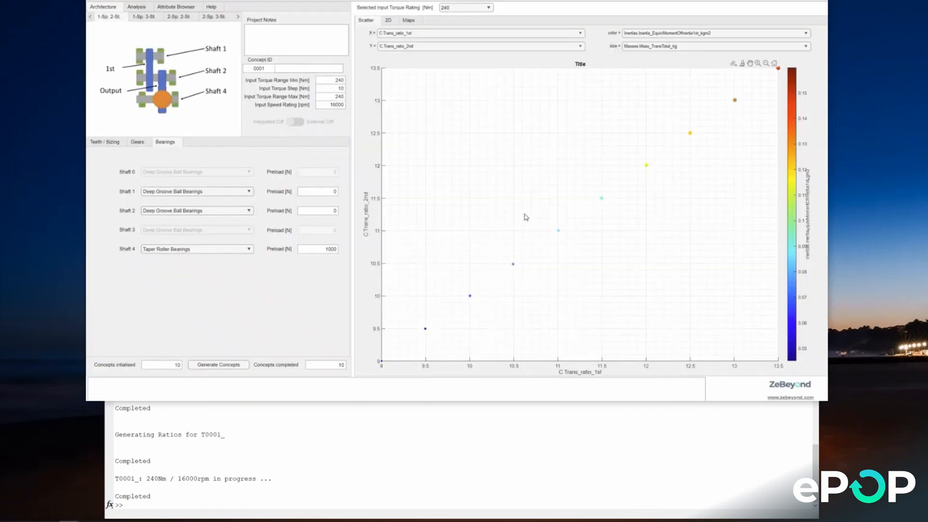
click(388, 21)
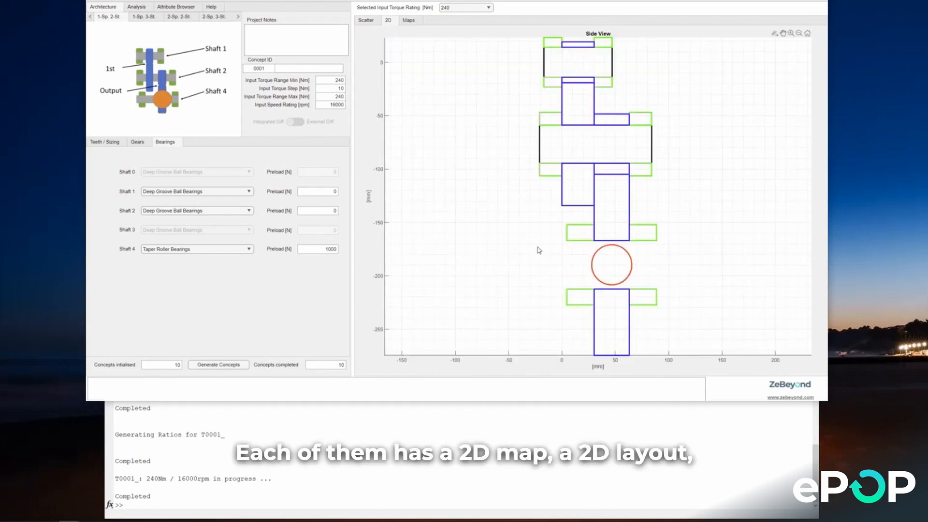
Step: Review the concept analysis data down to the transmission ratios and pick concept 7 in the C.Trans_ratio_1st row
click(145, 8)
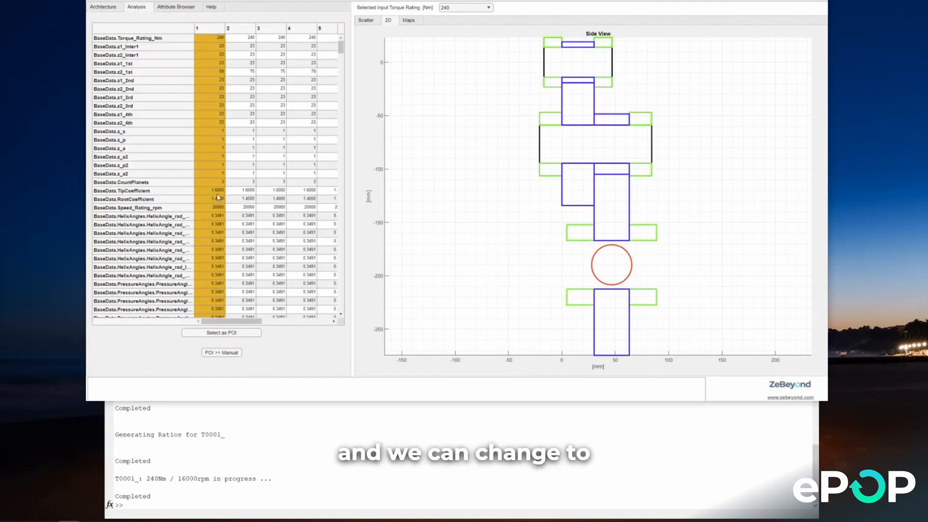
scroll(222, 265, down, 5)
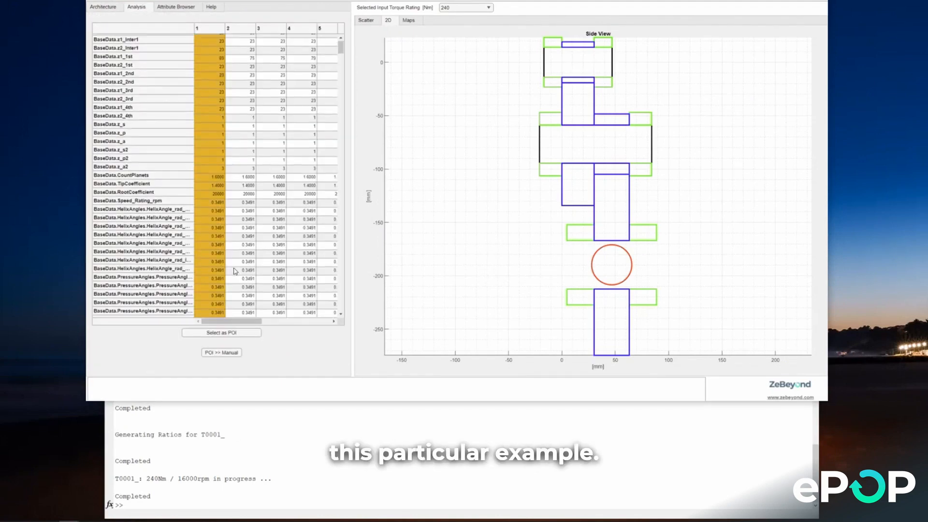
drag(337, 104, 329, 317)
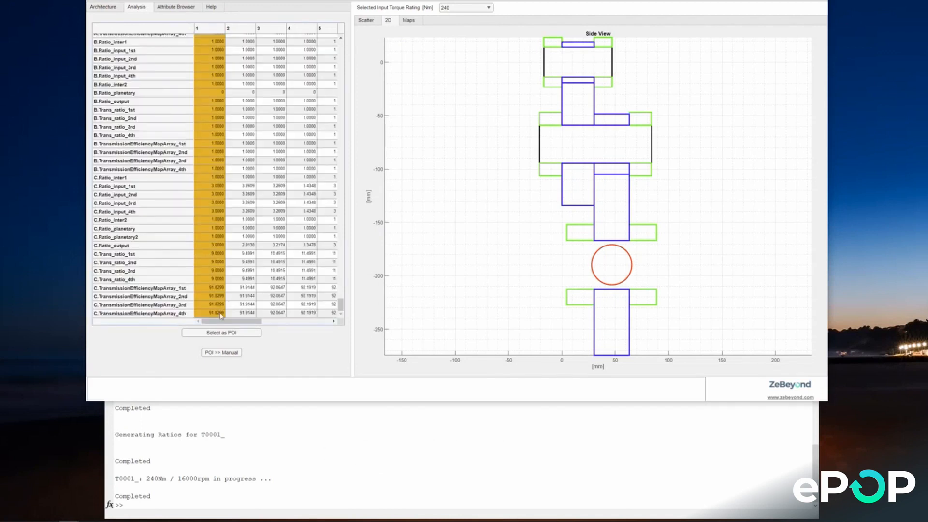
drag(221, 320, 283, 324)
click(283, 254)
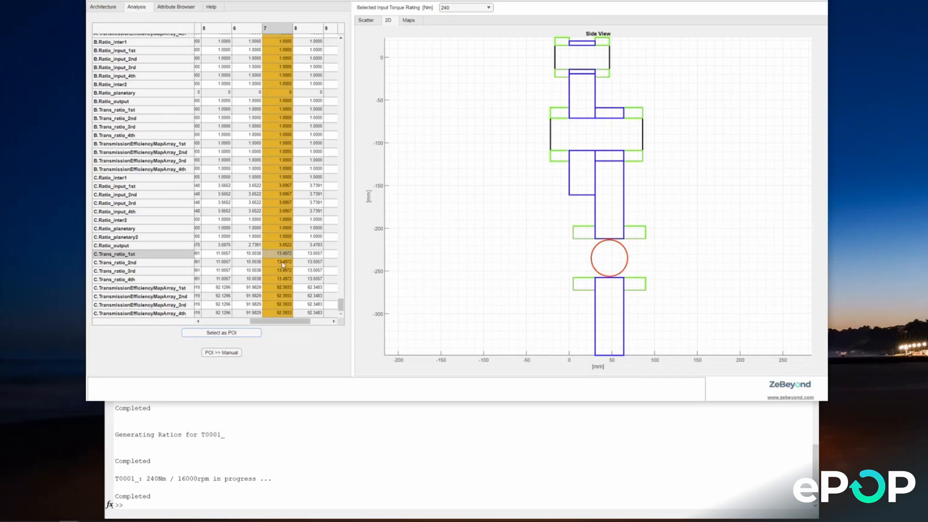
Step: Make concept 1, with the 9.0000 first ratio, the point of interest and examine its shaft spacing in the 2D layout
drag(276, 321, 217, 317)
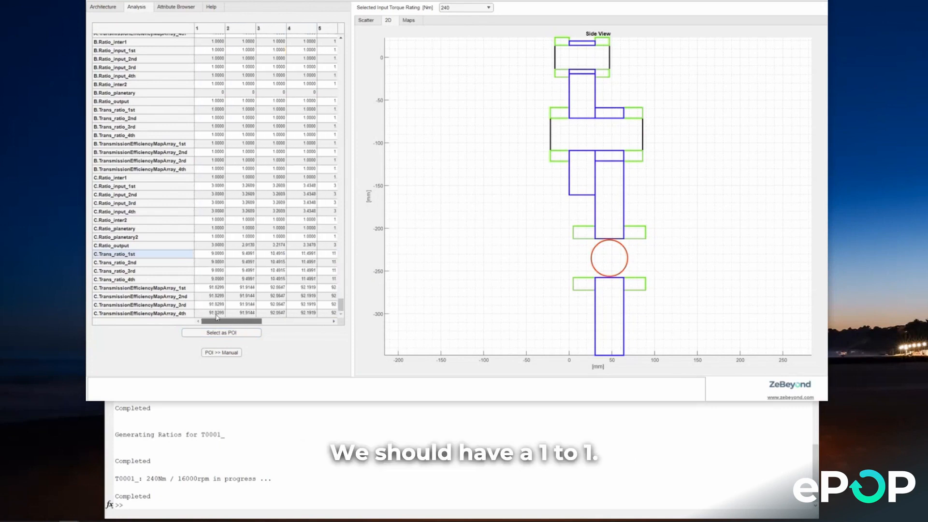
click(217, 256)
click(221, 332)
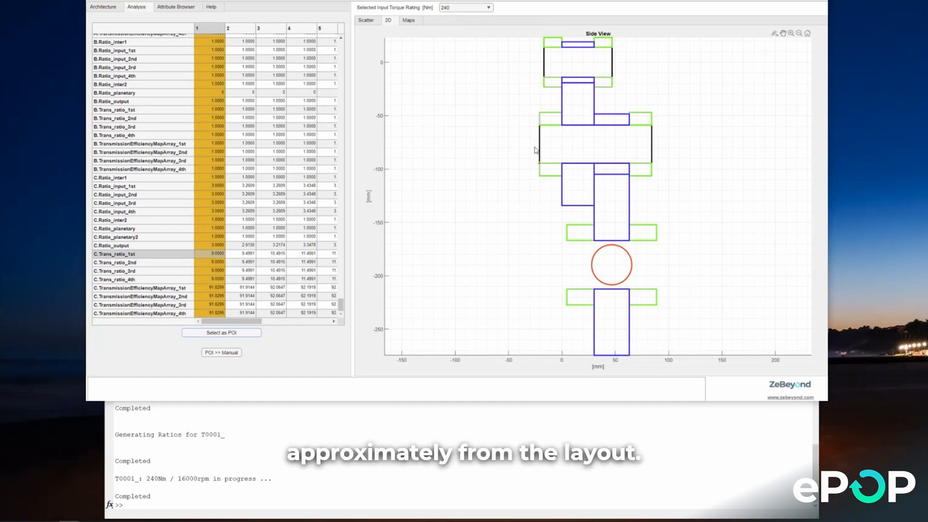
mouse_move(539, 147)
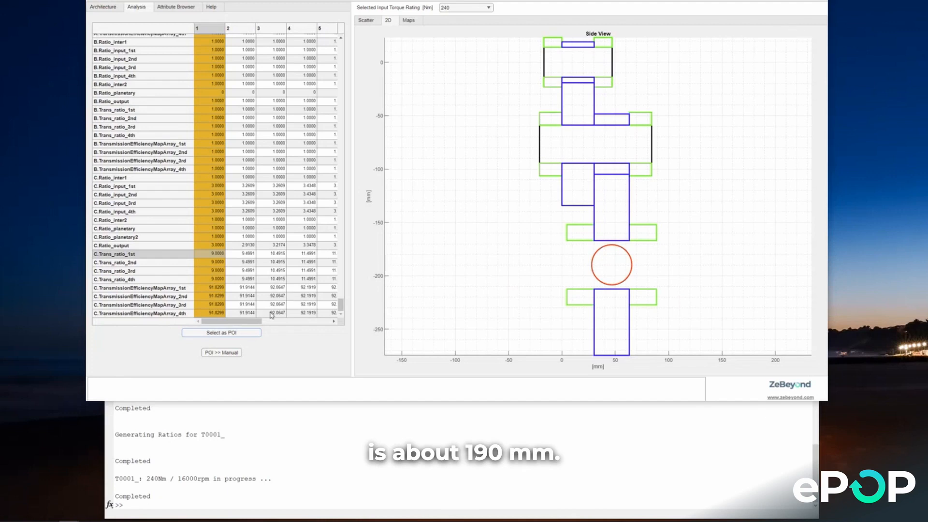
Step: Make concept 7, with the 13.4972 first ratio, the point of interest for the 2D layout
drag(256, 326, 312, 326)
click(274, 255)
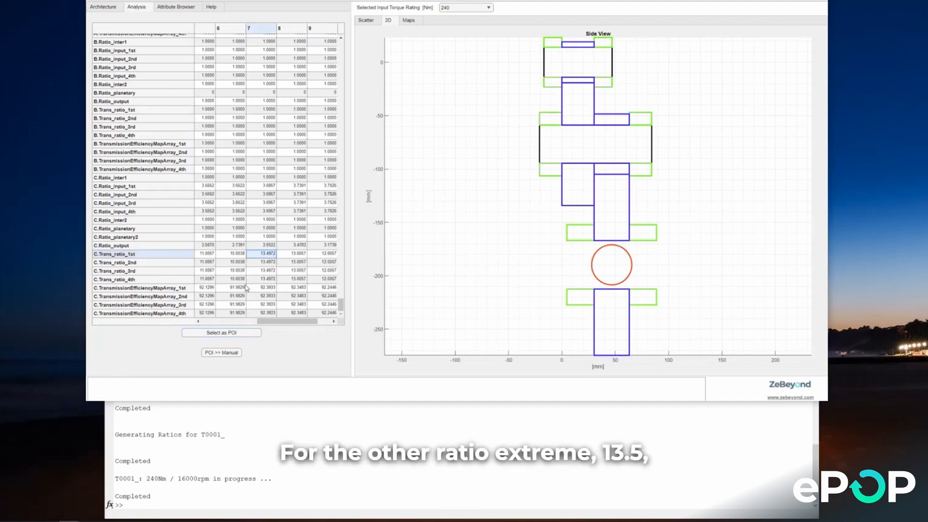
click(242, 333)
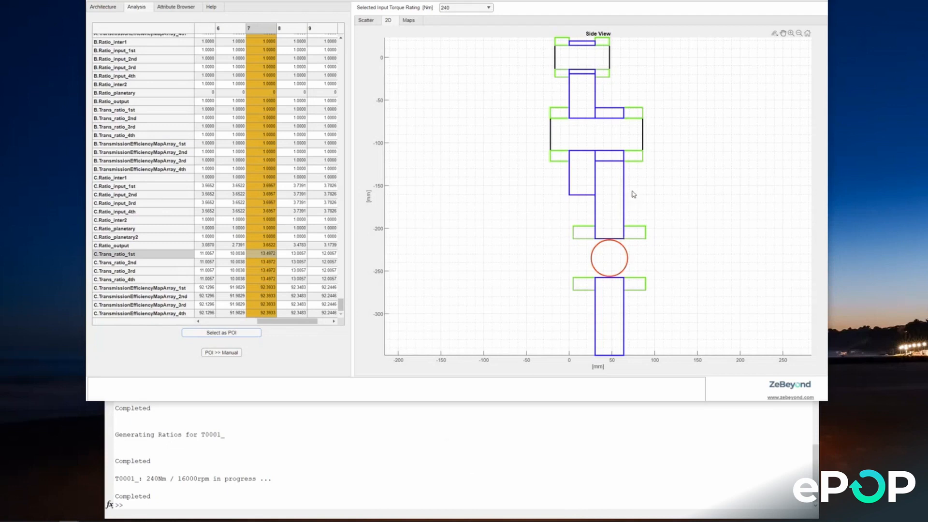
Step: Open the loss maps of the selected concept and expand the Losses_1st mesh, bearing and churning groups
click(408, 20)
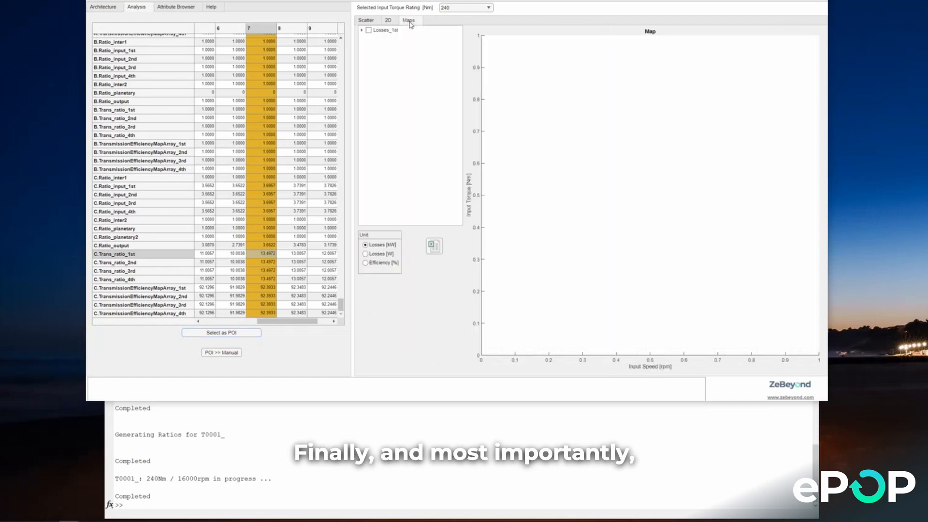
click(362, 30)
click(370, 57)
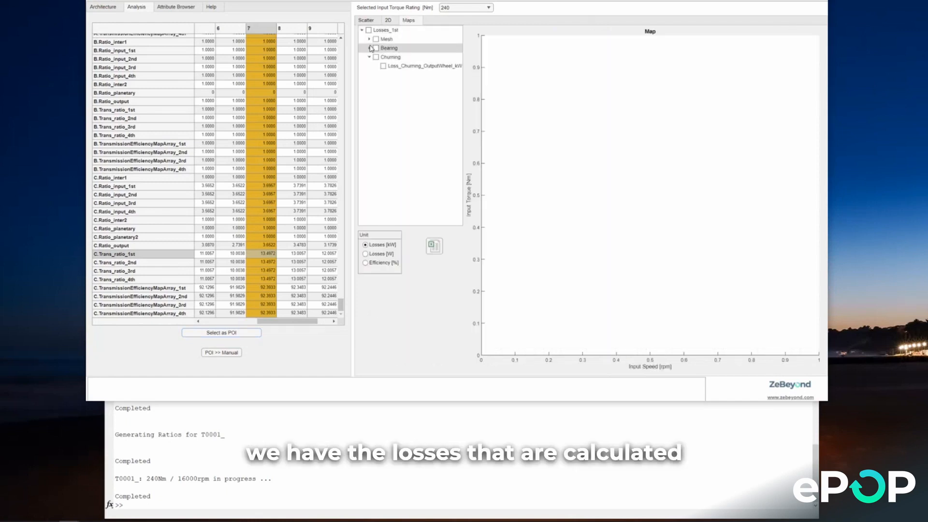
click(370, 48)
click(369, 39)
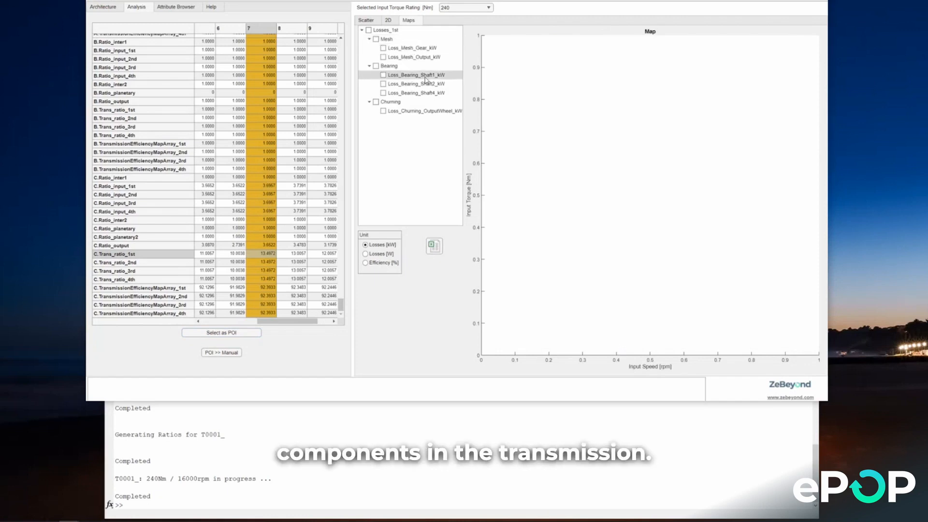
Step: View the Loss_Mesh_Gear_kW and Loss_Mesh_Output_kW maps one at a time, clearing each after viewing
click(384, 48)
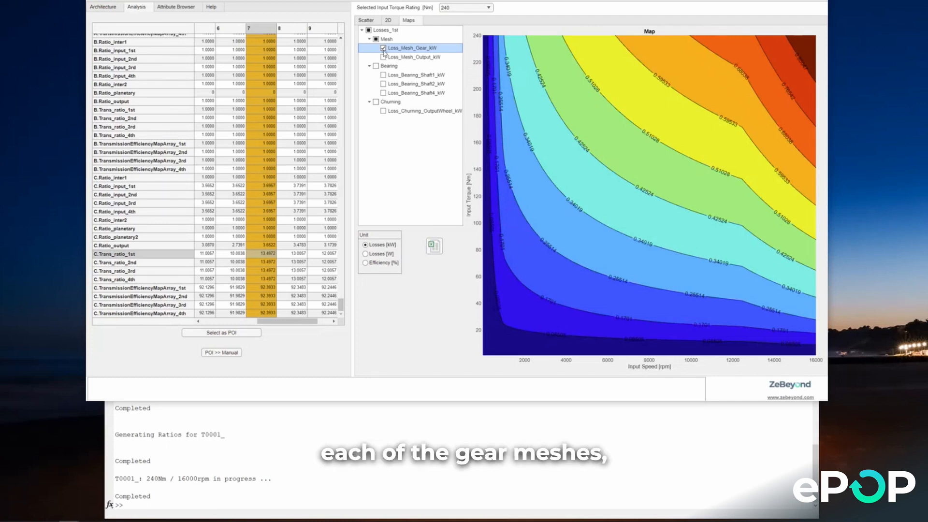
click(383, 48)
click(384, 57)
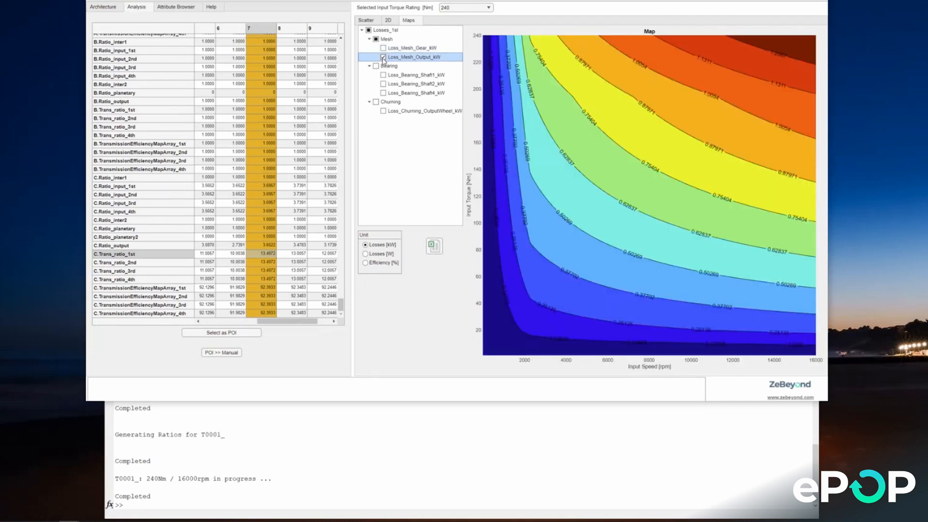
click(383, 57)
Step: View the bearing loss maps for Shaft 1, Shaft 2 and Shaft 4 individually, clearing each after viewing
click(383, 75)
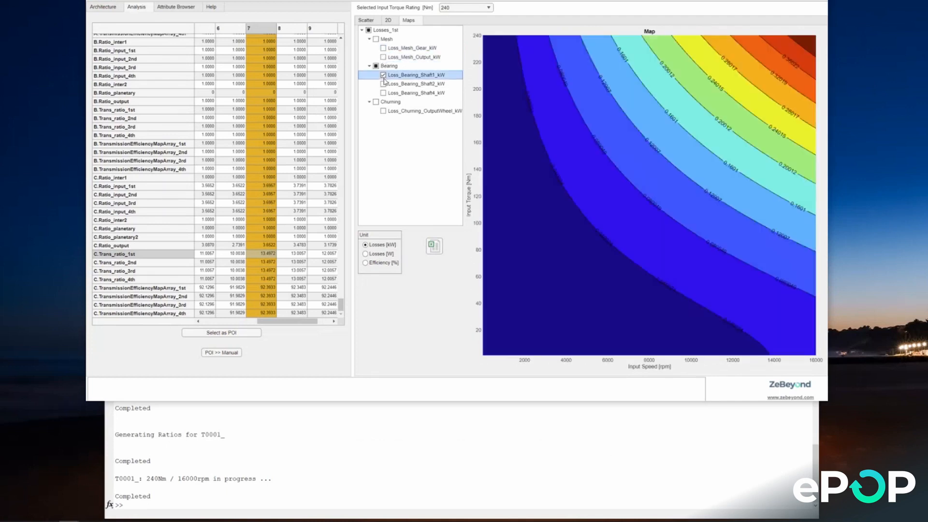
click(384, 75)
click(384, 83)
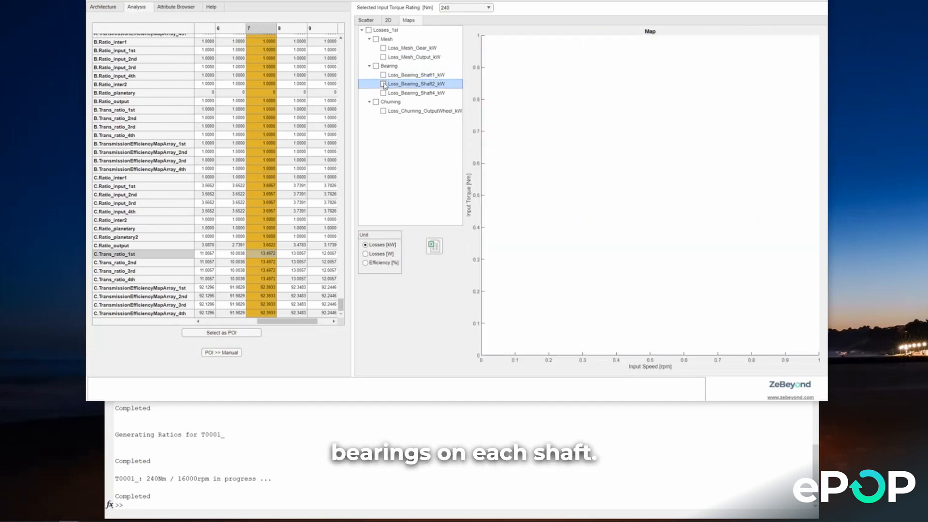
click(384, 84)
click(384, 93)
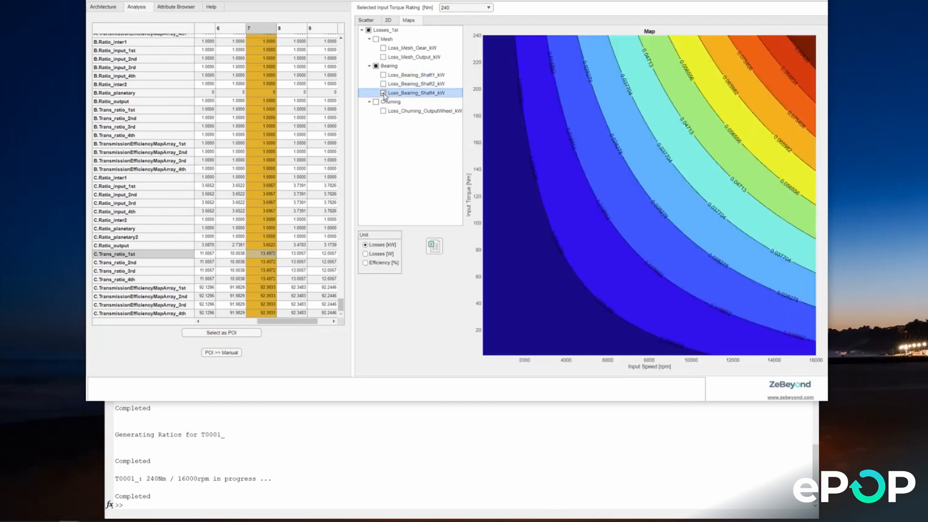
click(383, 93)
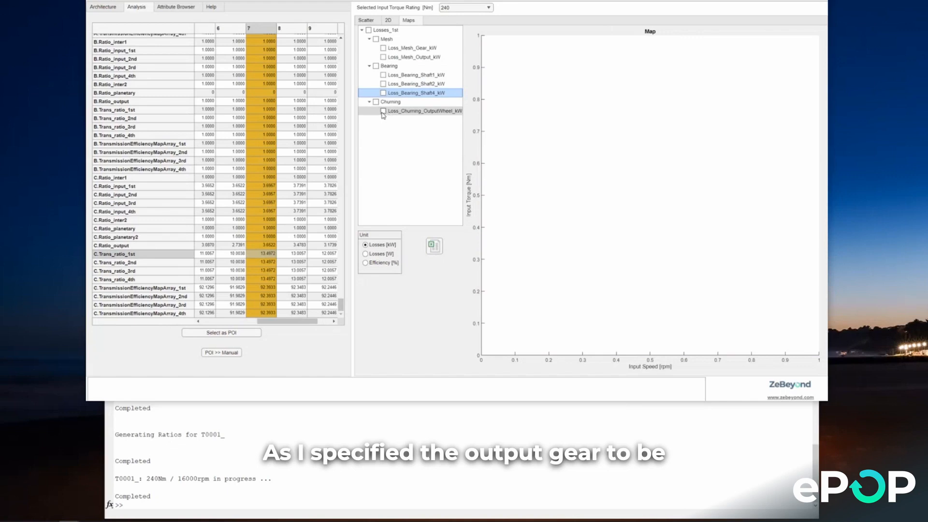
Step: Plot the output wheel churning loss combined with all bearing and mesh losses, and show the map as Efficiency [%]
click(383, 111)
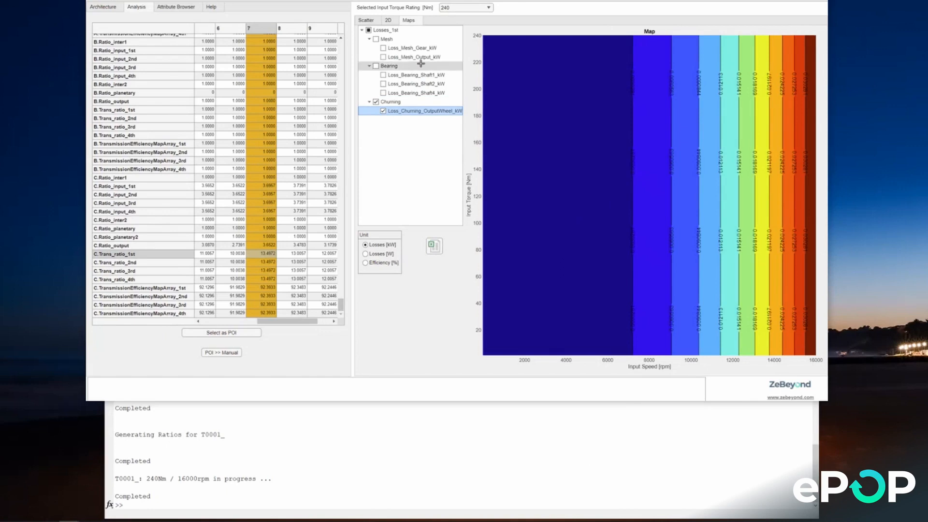
click(376, 66)
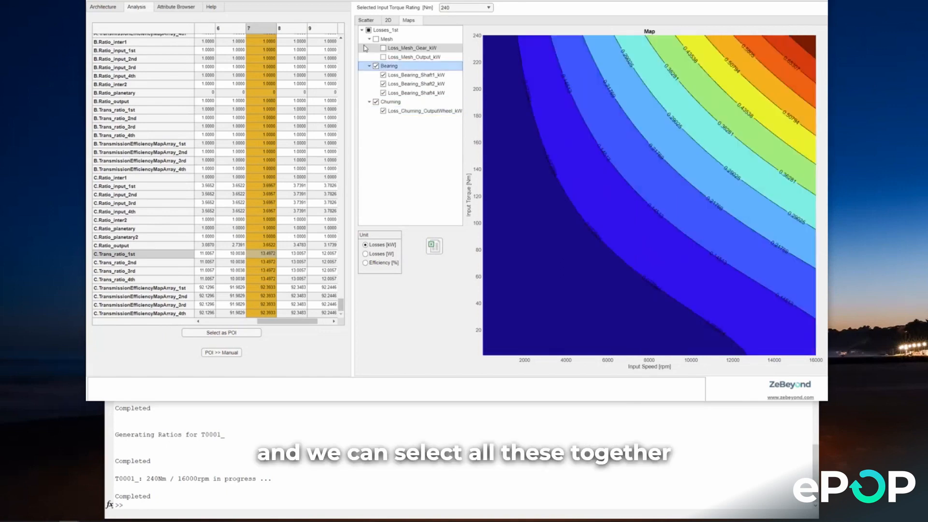
click(376, 39)
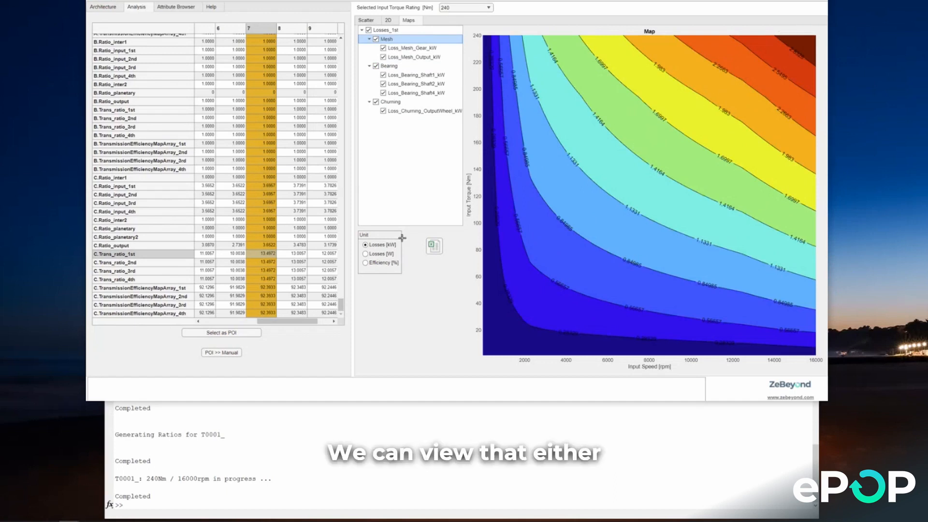
click(365, 262)
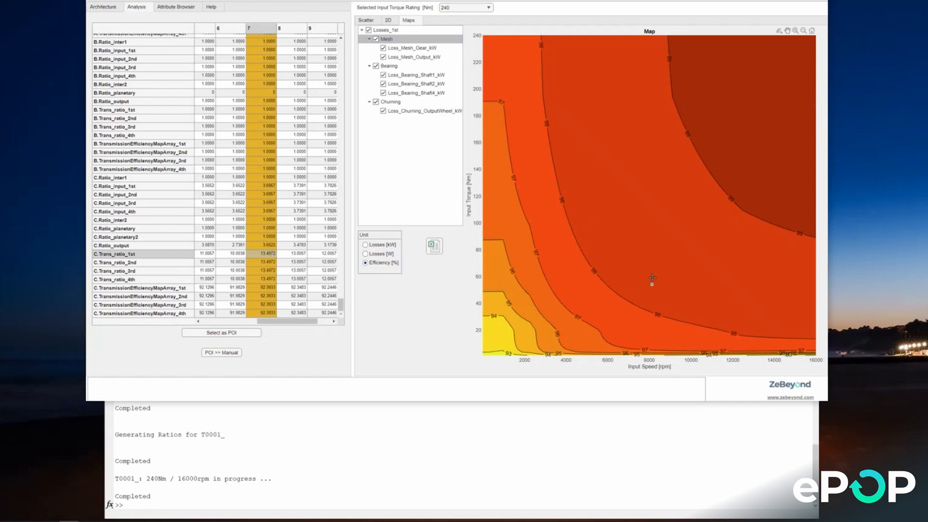
mouse_move(654, 272)
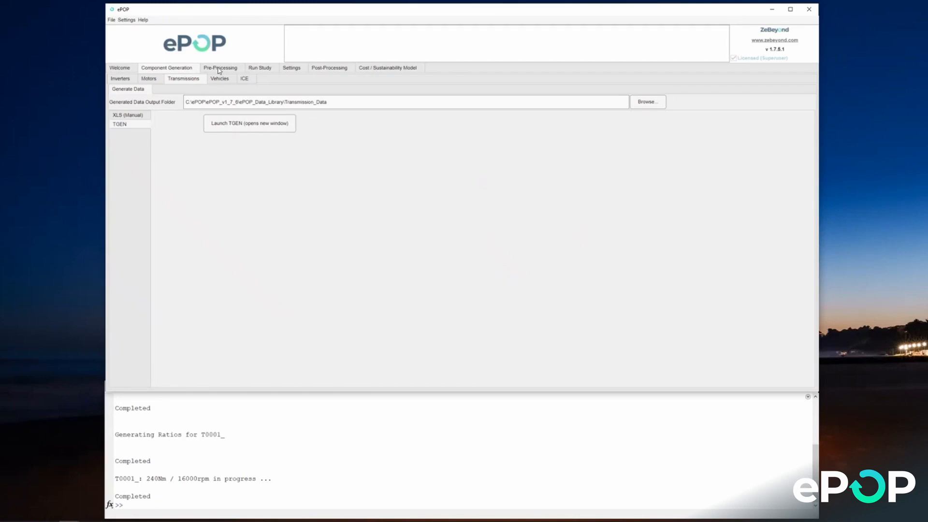
Step: Switch to ePOP, re-initialise the pre-processing environment and add a new powertrain configuration named "small EV"
click(219, 69)
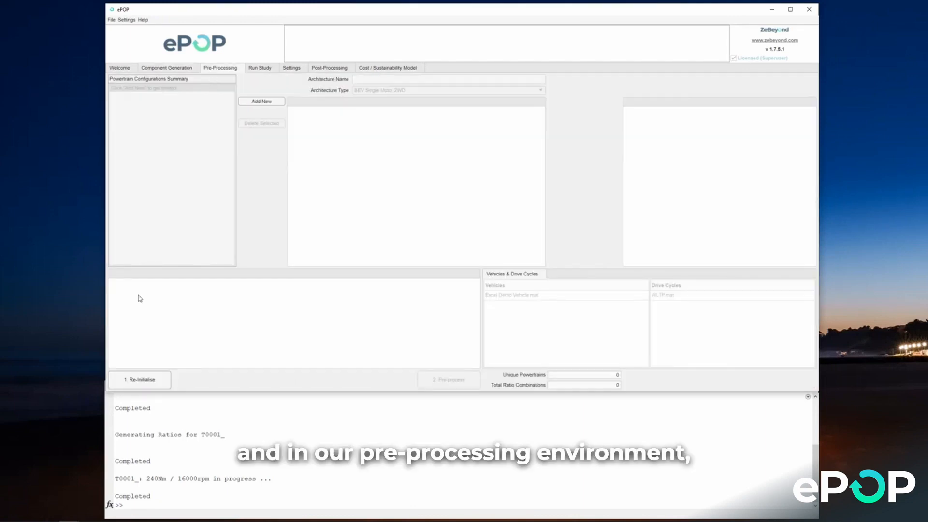
click(164, 381)
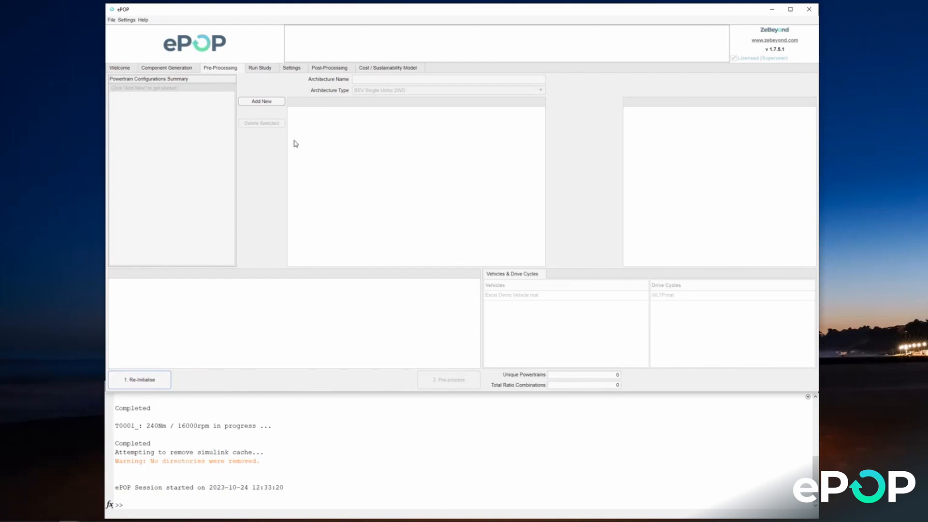
click(259, 102)
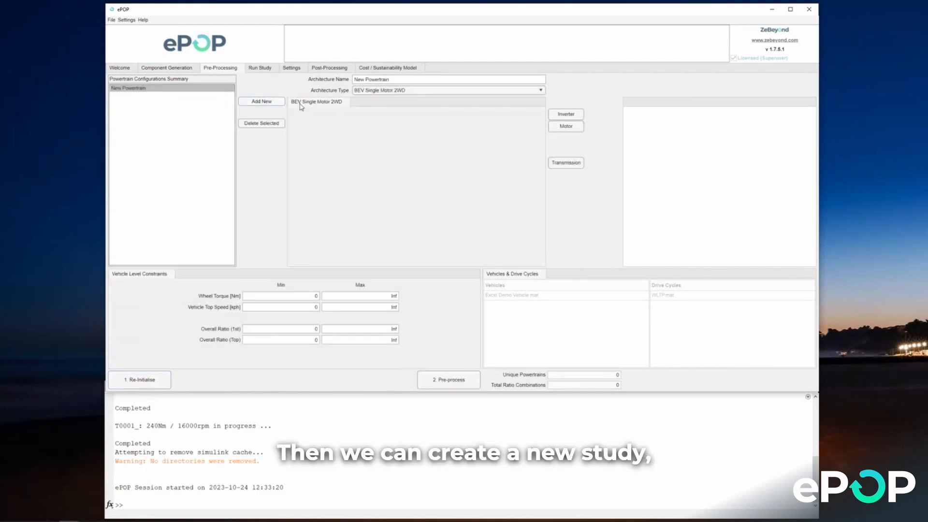
triple_click(363, 78)
text(small)
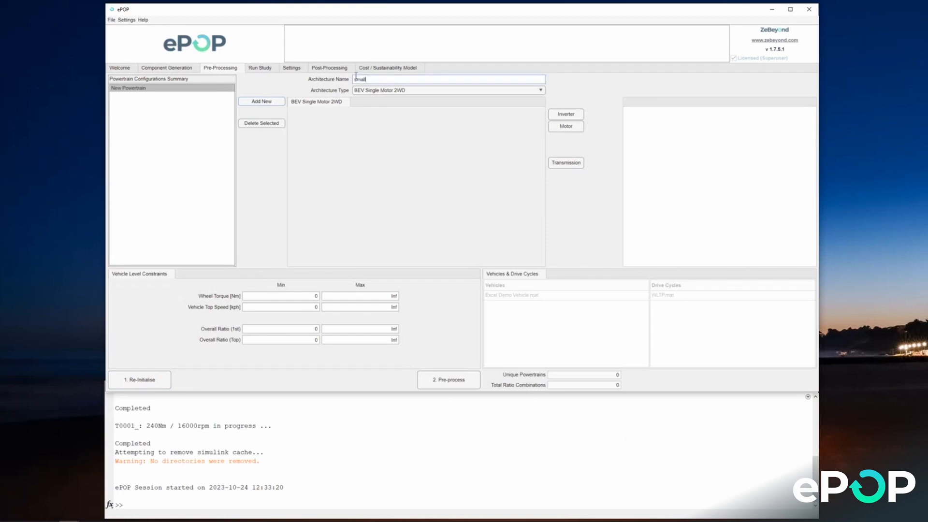
text( EV)
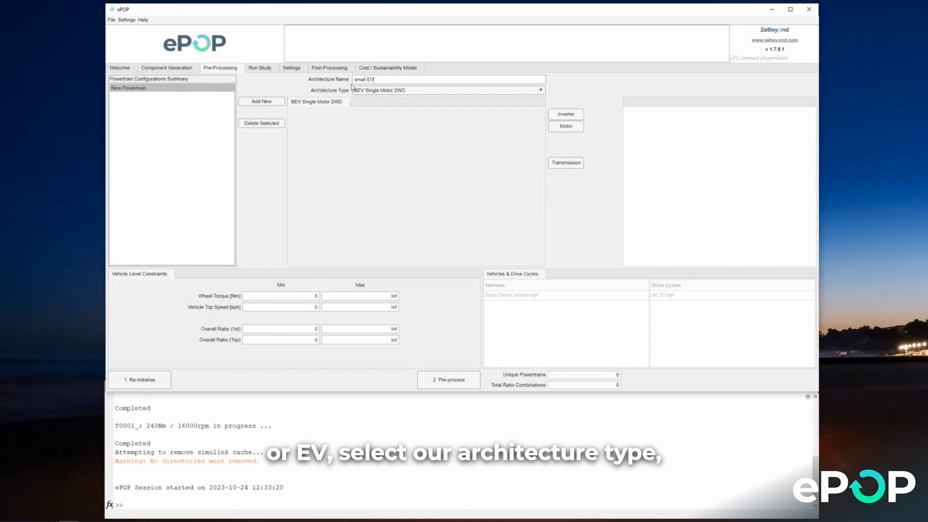
Step: Set the small EV architecture type to BEV Single Motor 2WD and pre-process the powertrain
click(379, 91)
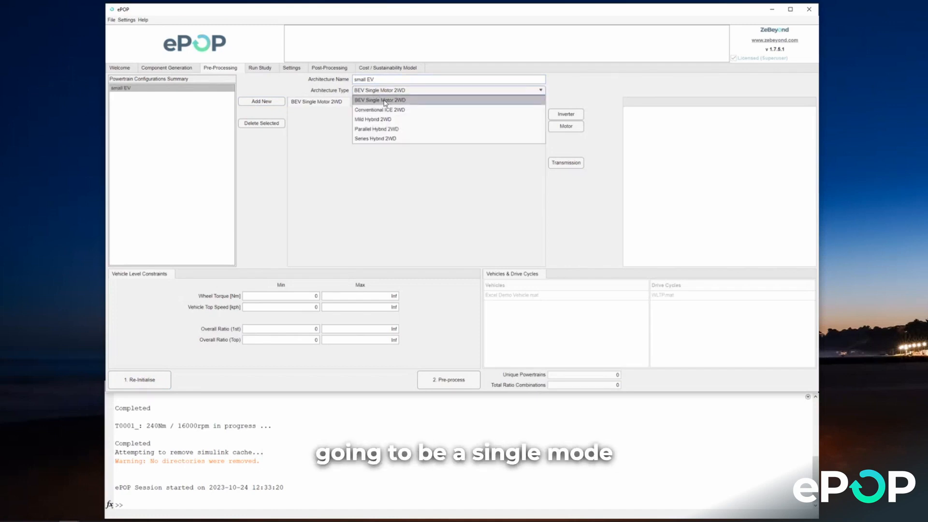
click(386, 102)
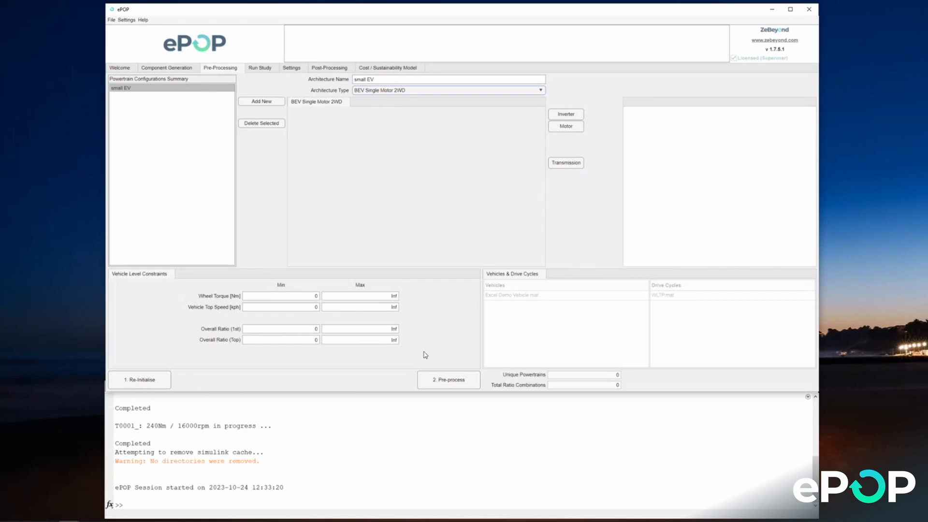
click(449, 382)
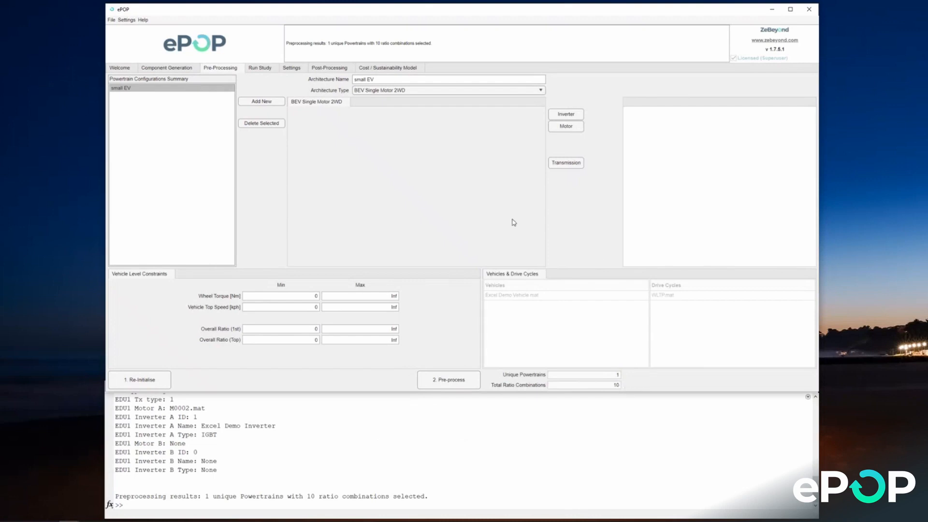
Step: Run the small EV study and load its results file, 2023-10-24_12_34_00 ePOP Results
click(261, 67)
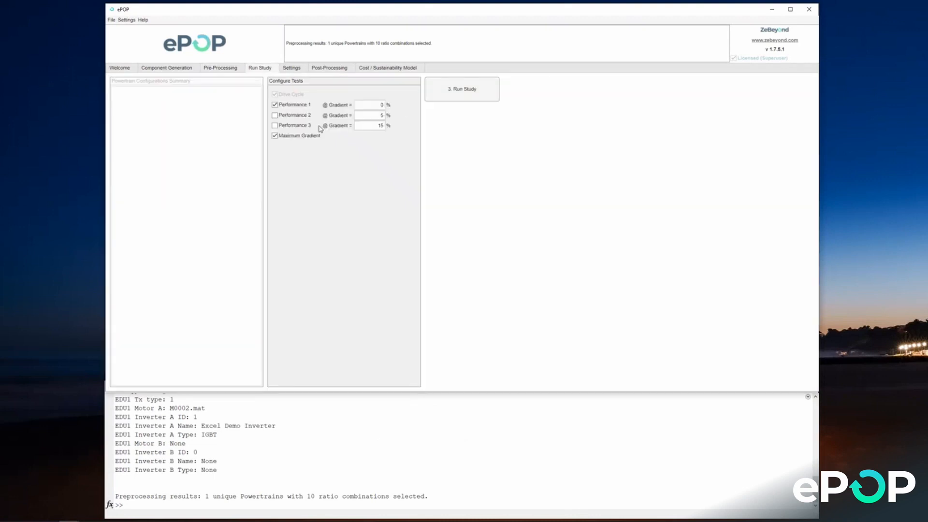
click(449, 96)
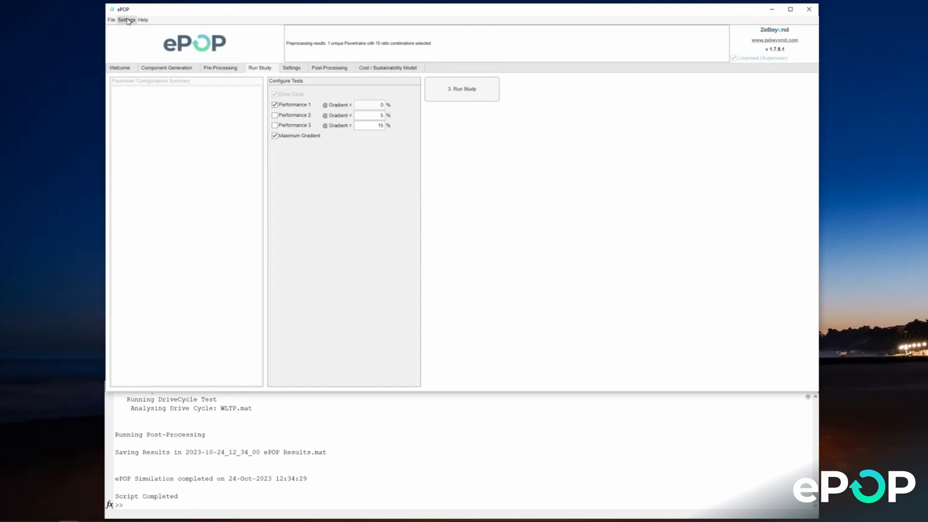
click(112, 21)
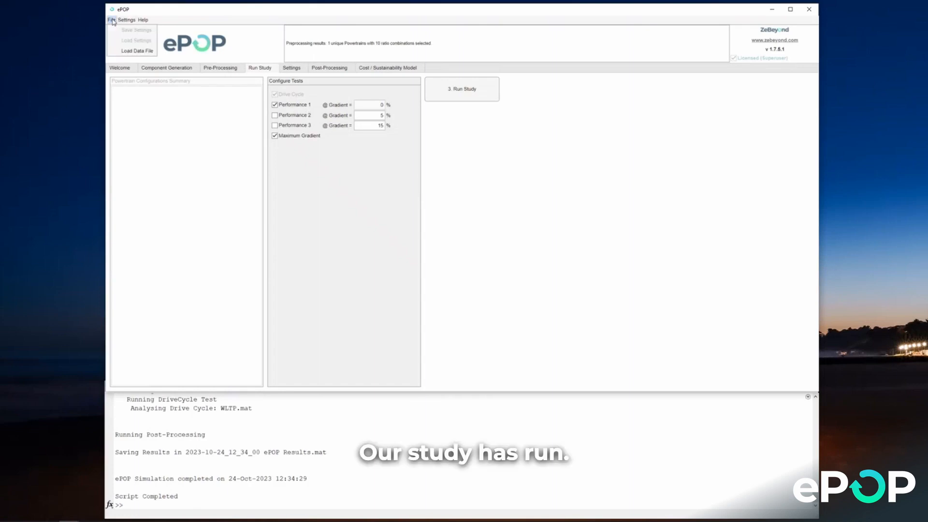
click(132, 51)
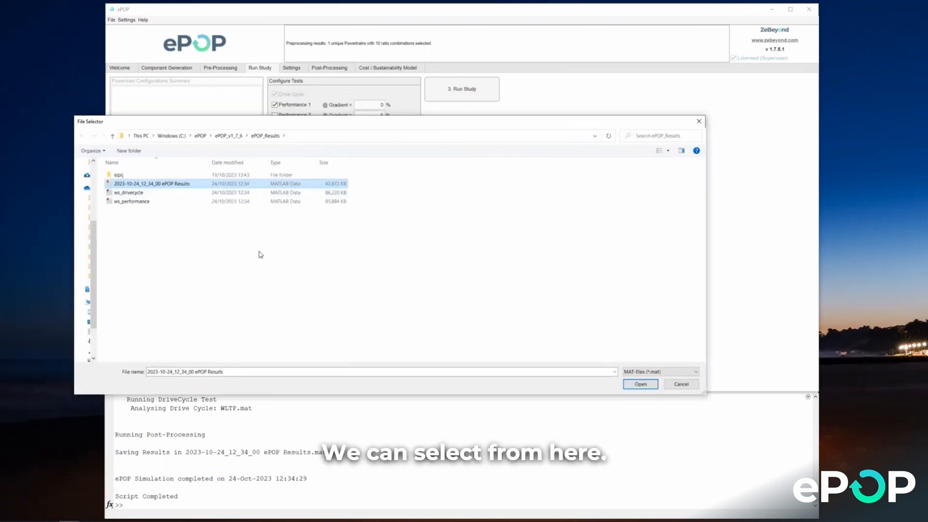
click(640, 385)
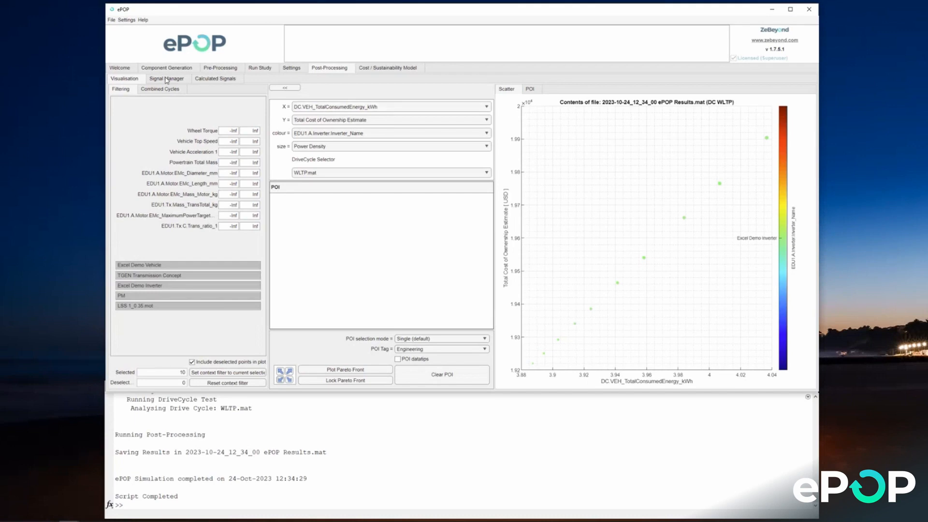
click(259, 67)
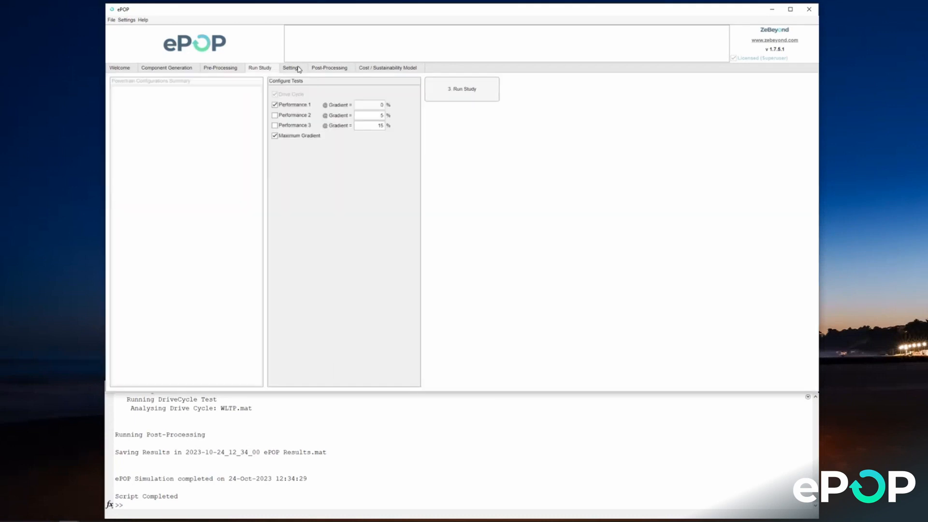
click(111, 20)
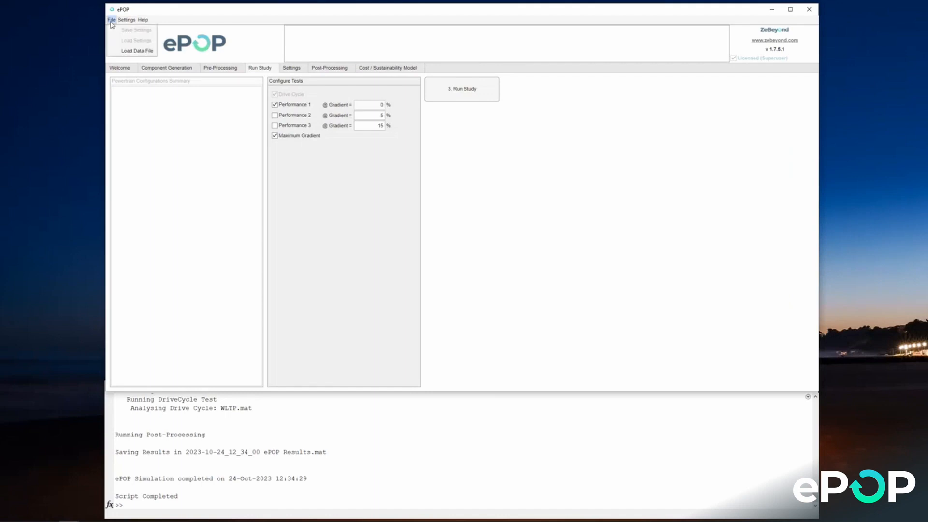
click(131, 53)
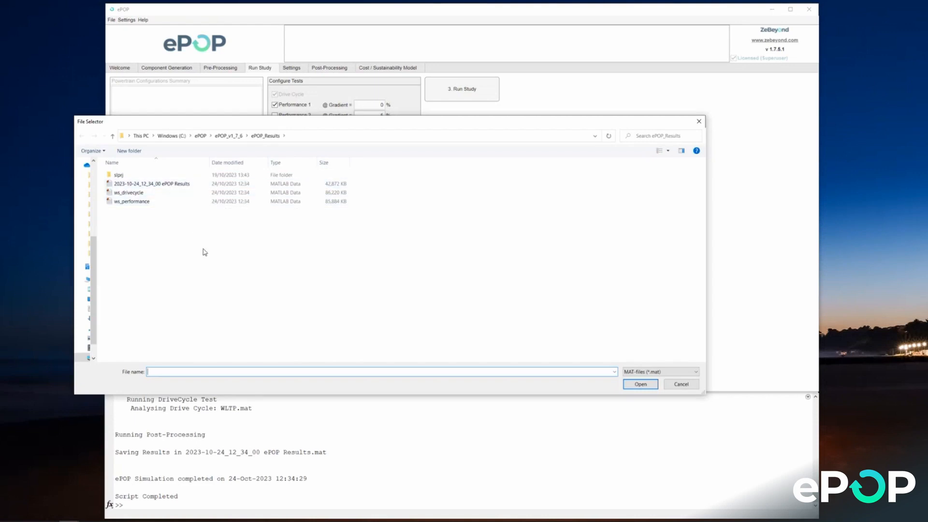
click(664, 386)
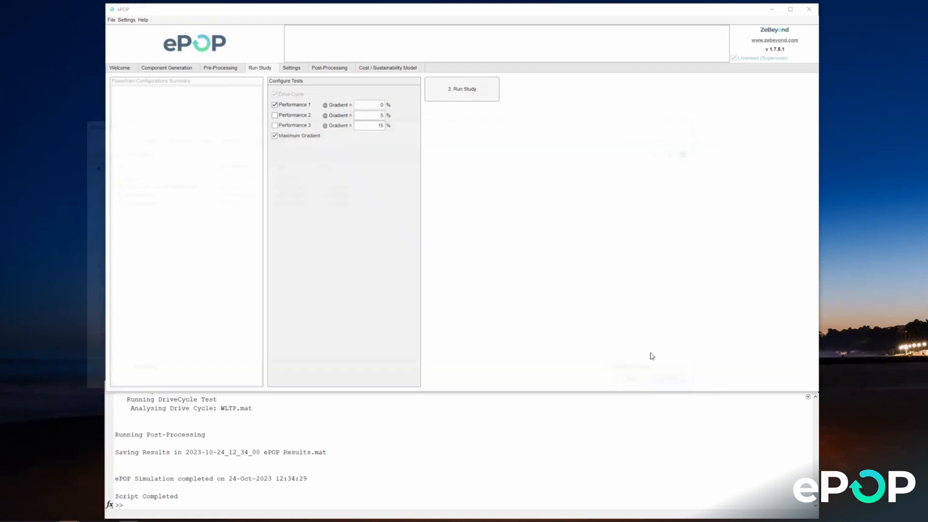
Step: Select the scatter point at about 3.94 kWh consumed energy and review its combined residency plot and specification
click(325, 68)
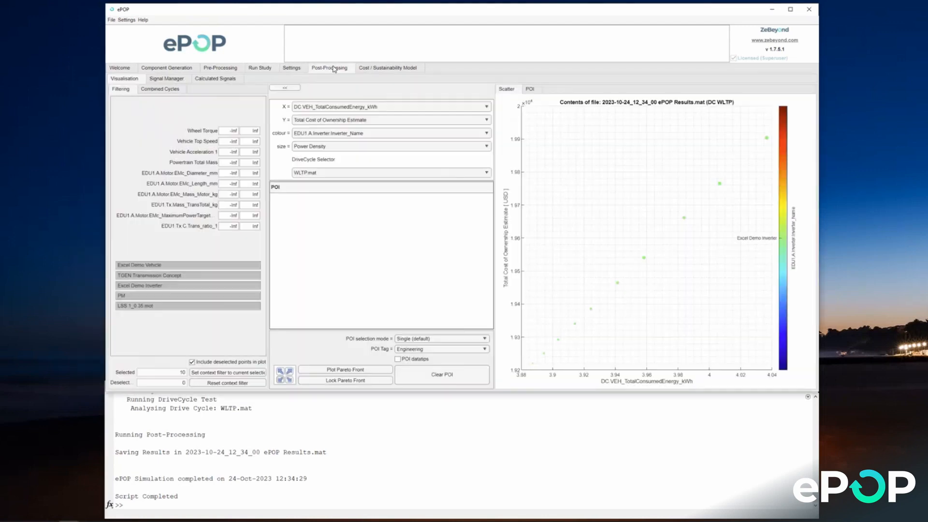
click(618, 284)
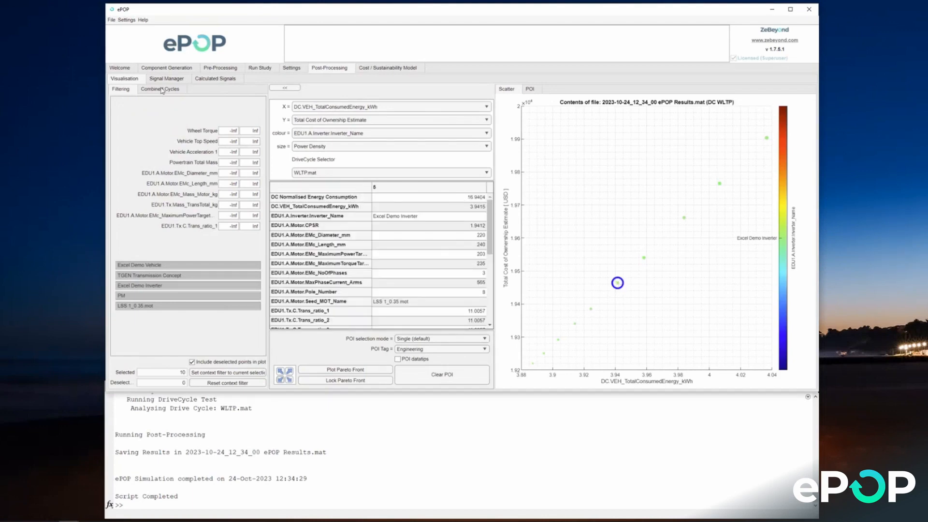
click(161, 89)
click(165, 79)
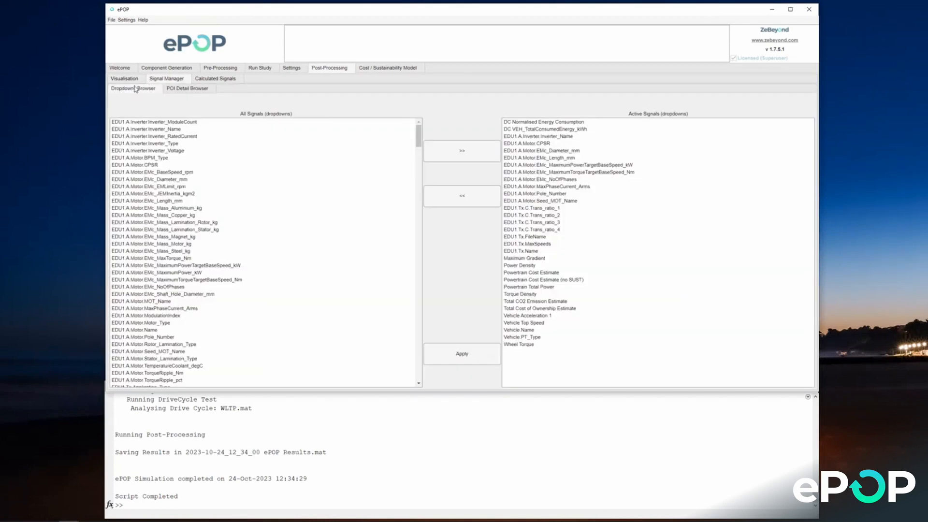
click(135, 80)
click(532, 90)
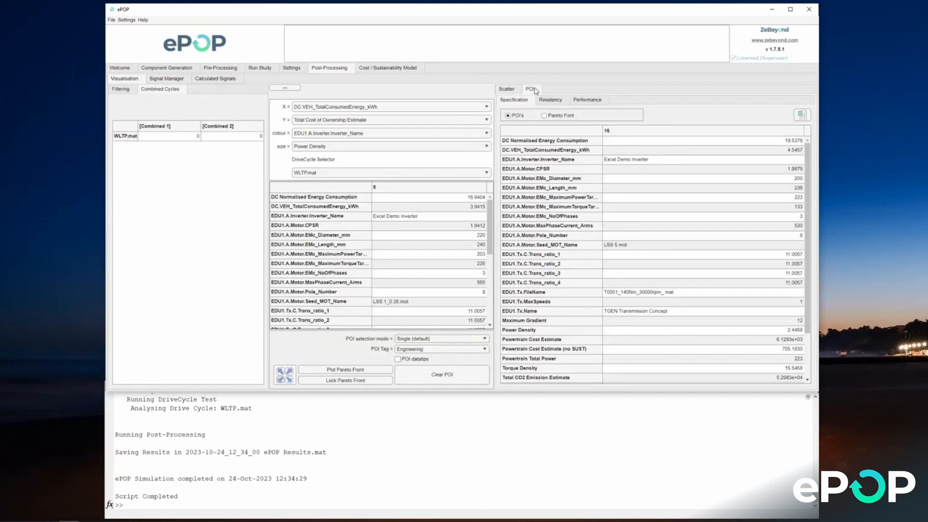
click(551, 101)
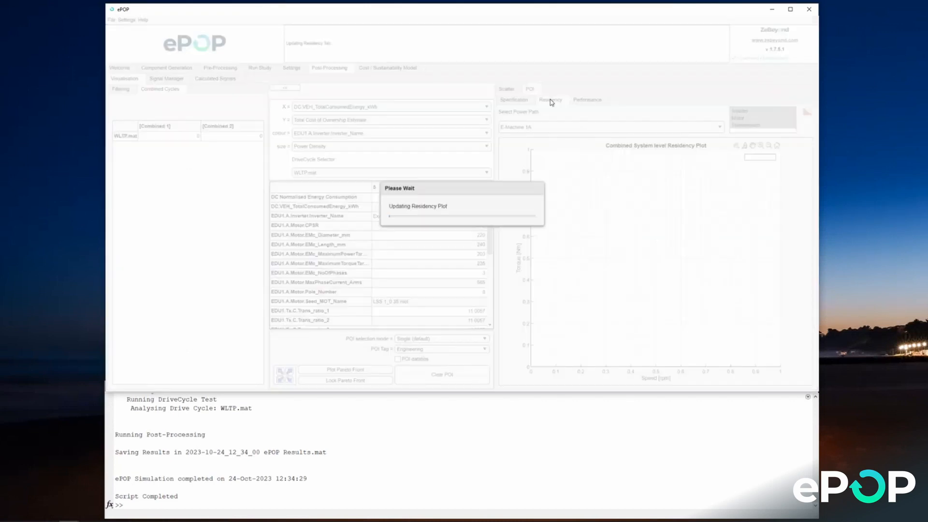
click(519, 102)
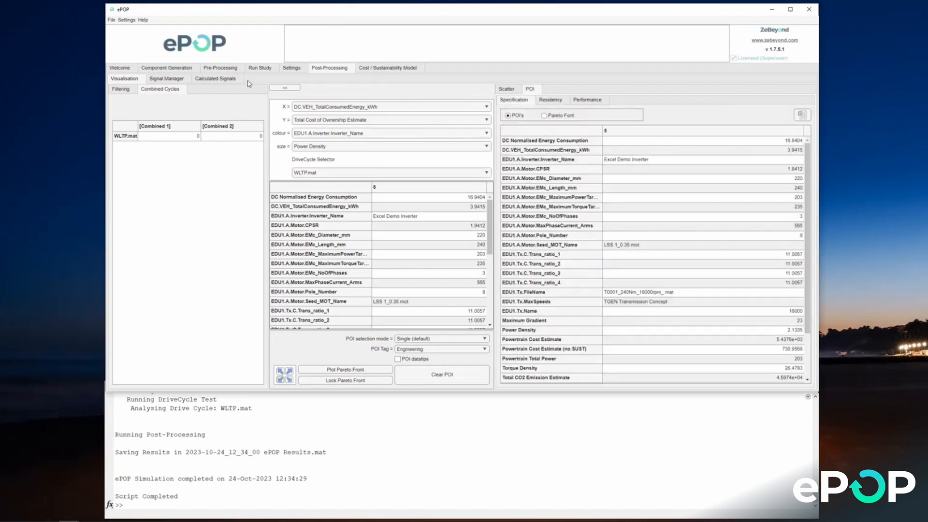
Step: Reload the 2023-10-24_12_34_00 ePOP Results data file for post-processing
click(265, 69)
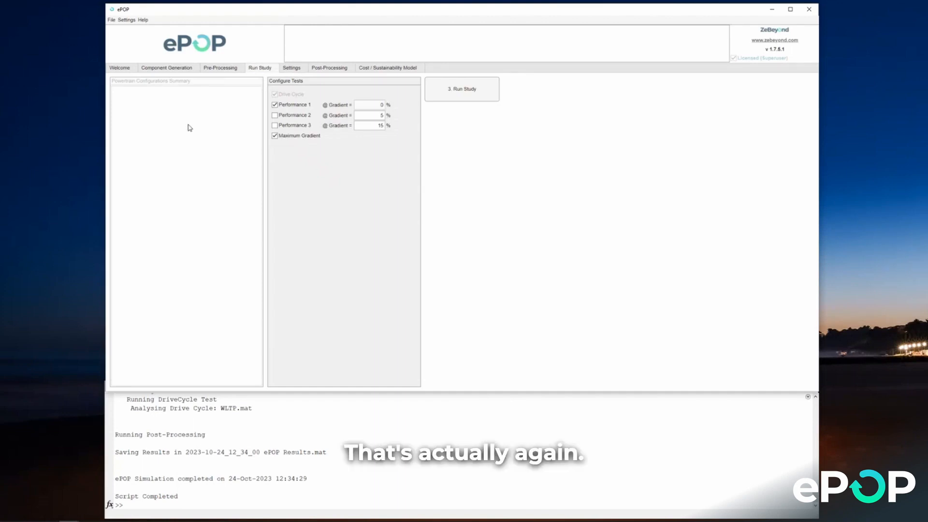
click(111, 21)
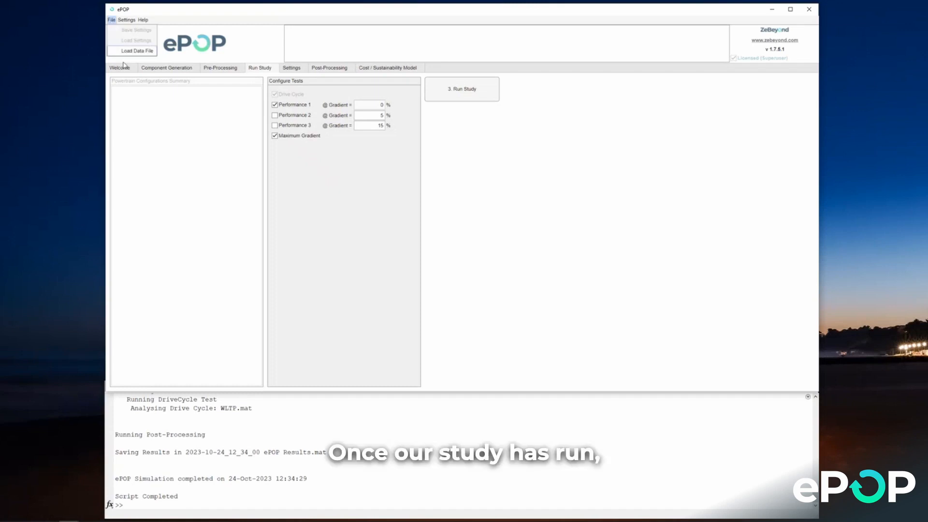
click(135, 50)
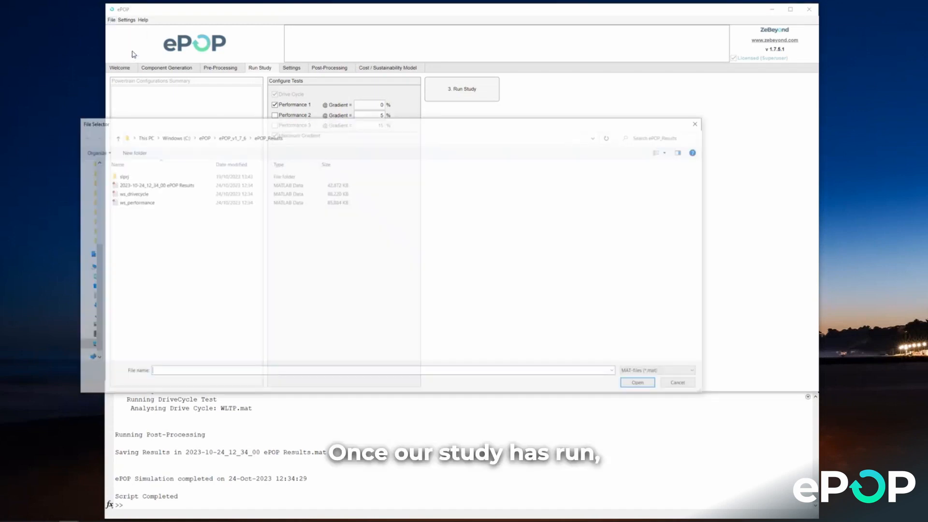
click(150, 184)
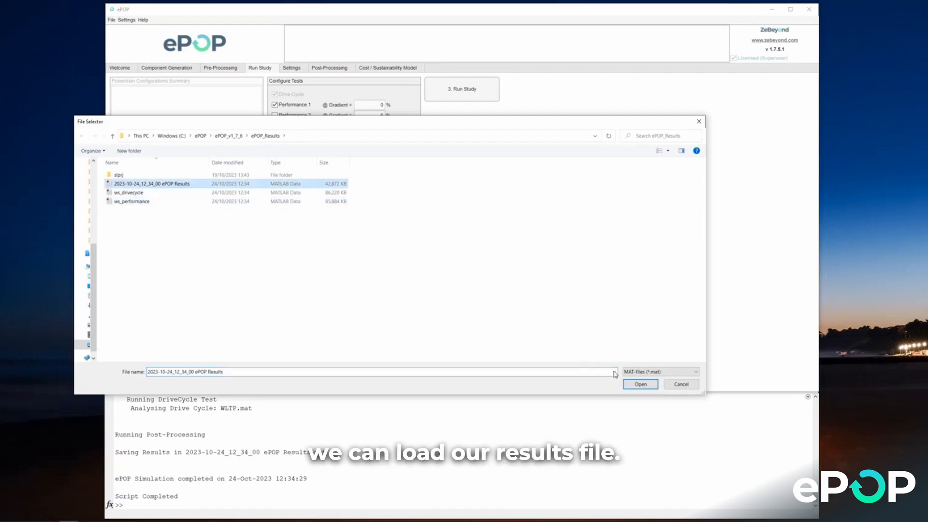
click(641, 385)
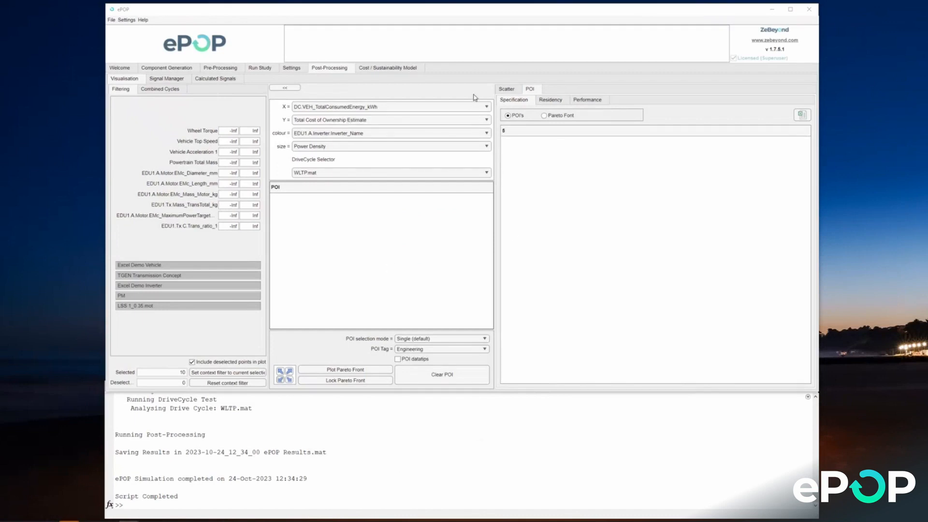
Step: Select the scatter point at about 3.92 kWh consumed energy and view its point-of-interest specification
click(507, 91)
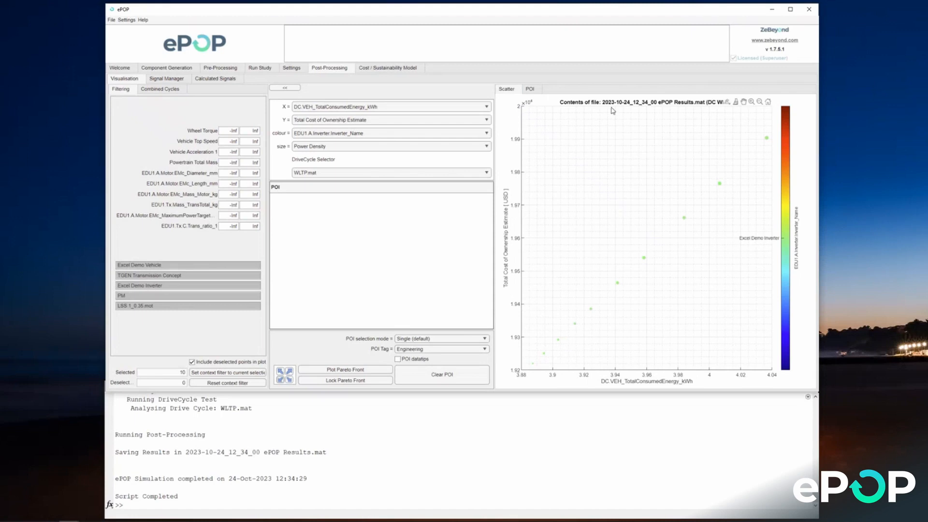
click(591, 309)
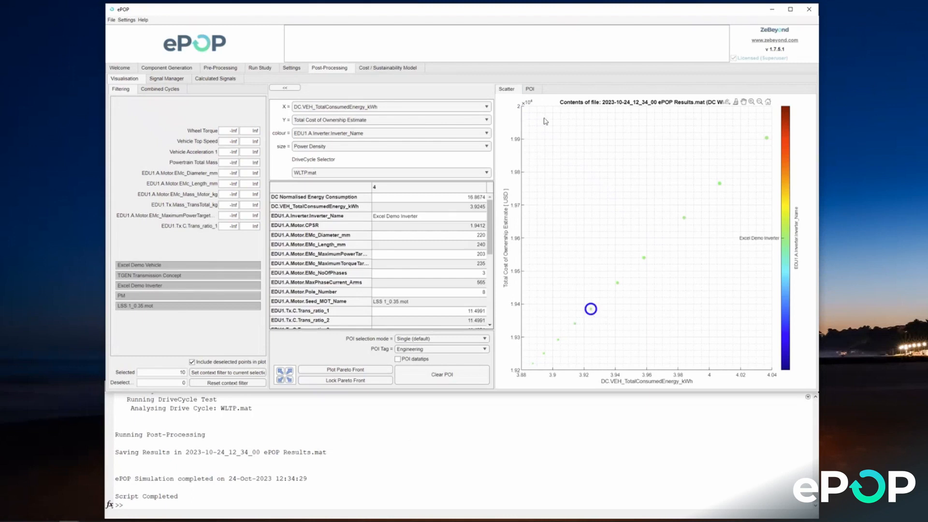
click(530, 90)
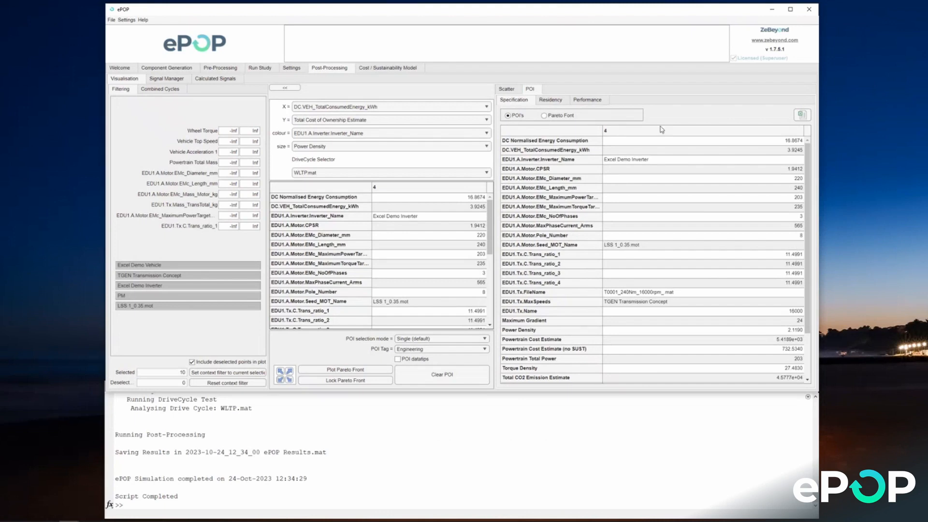
Step: View the selected point's residency plot with only the Transmission efficiency map included, and inspect an operating point's speed and torque
click(555, 102)
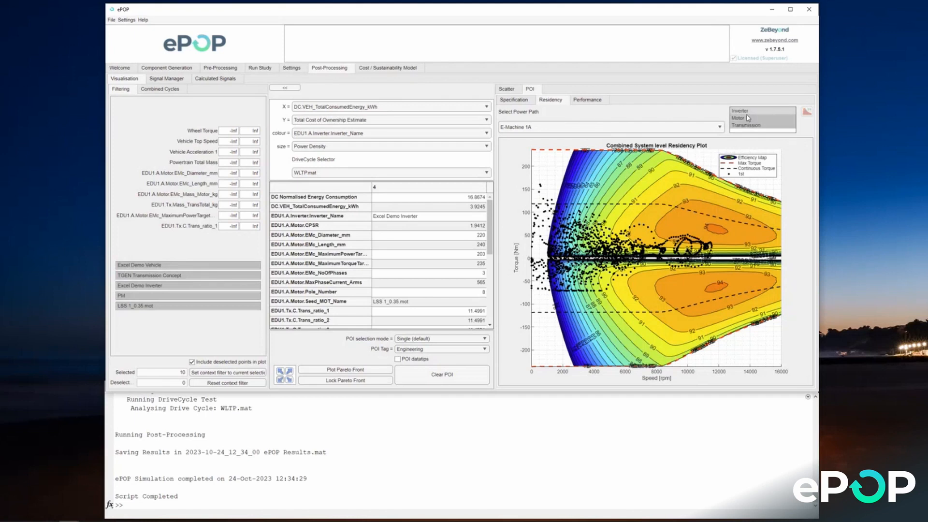
click(747, 126)
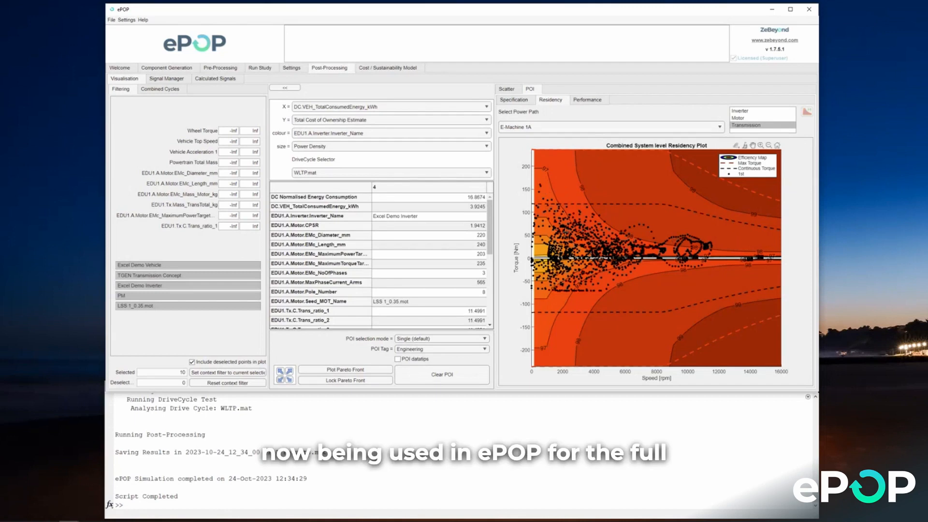
mouse_move(581, 247)
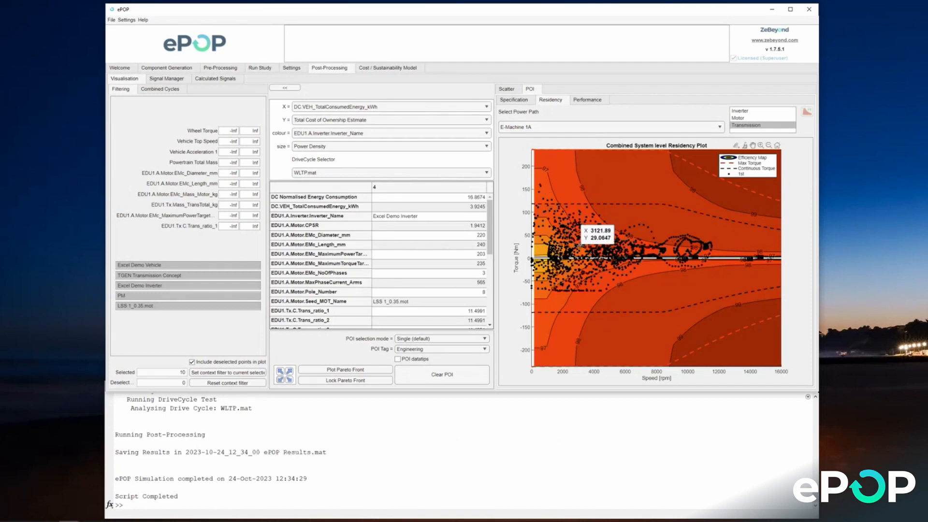